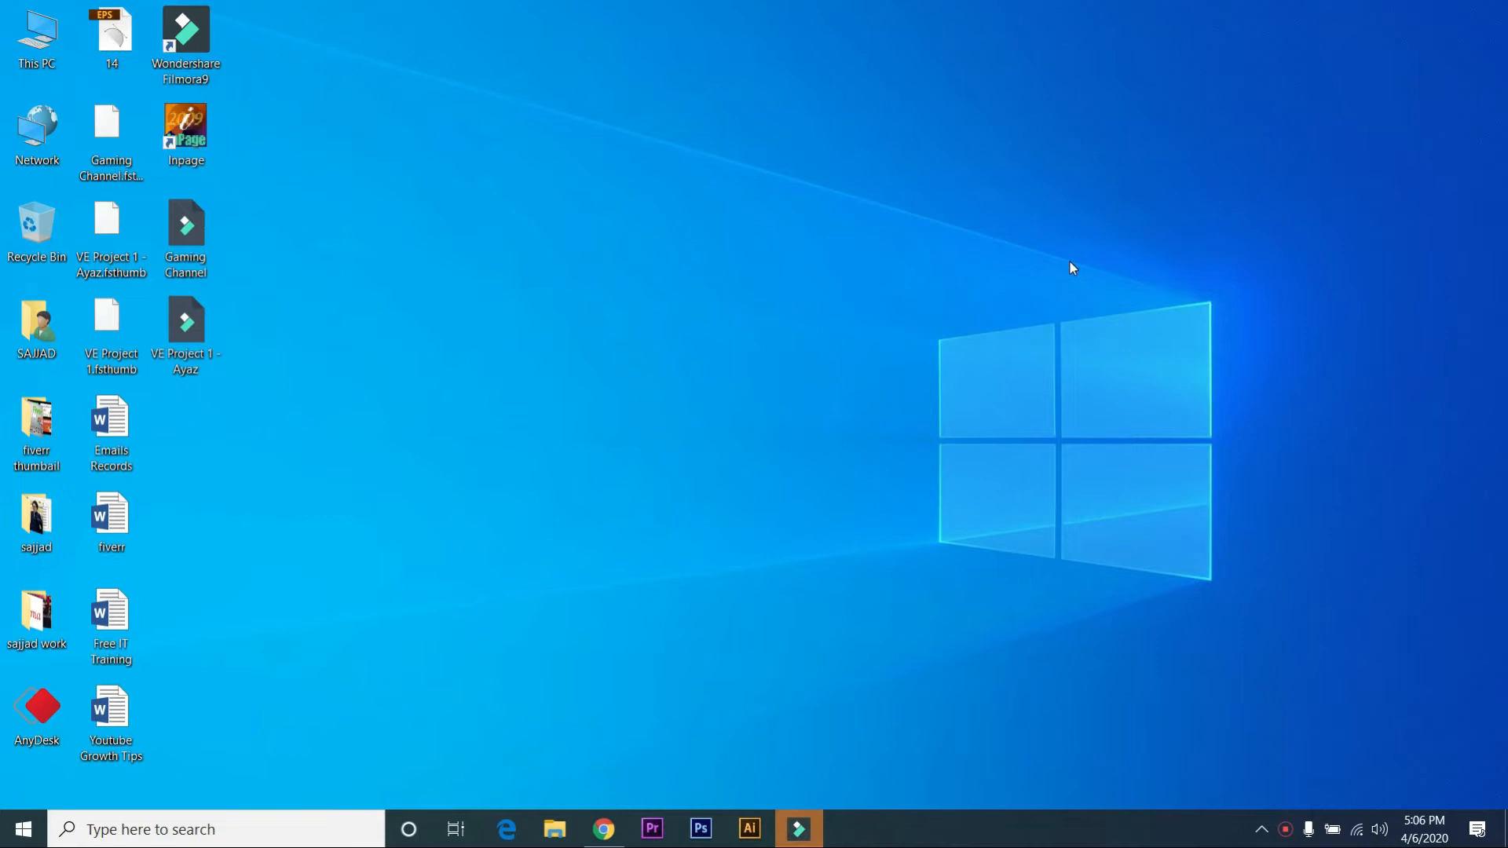
Switch to Chrome and open the channel's video list in YouTube Studio
{"action": "left_click", "coordinate": [602, 832]}
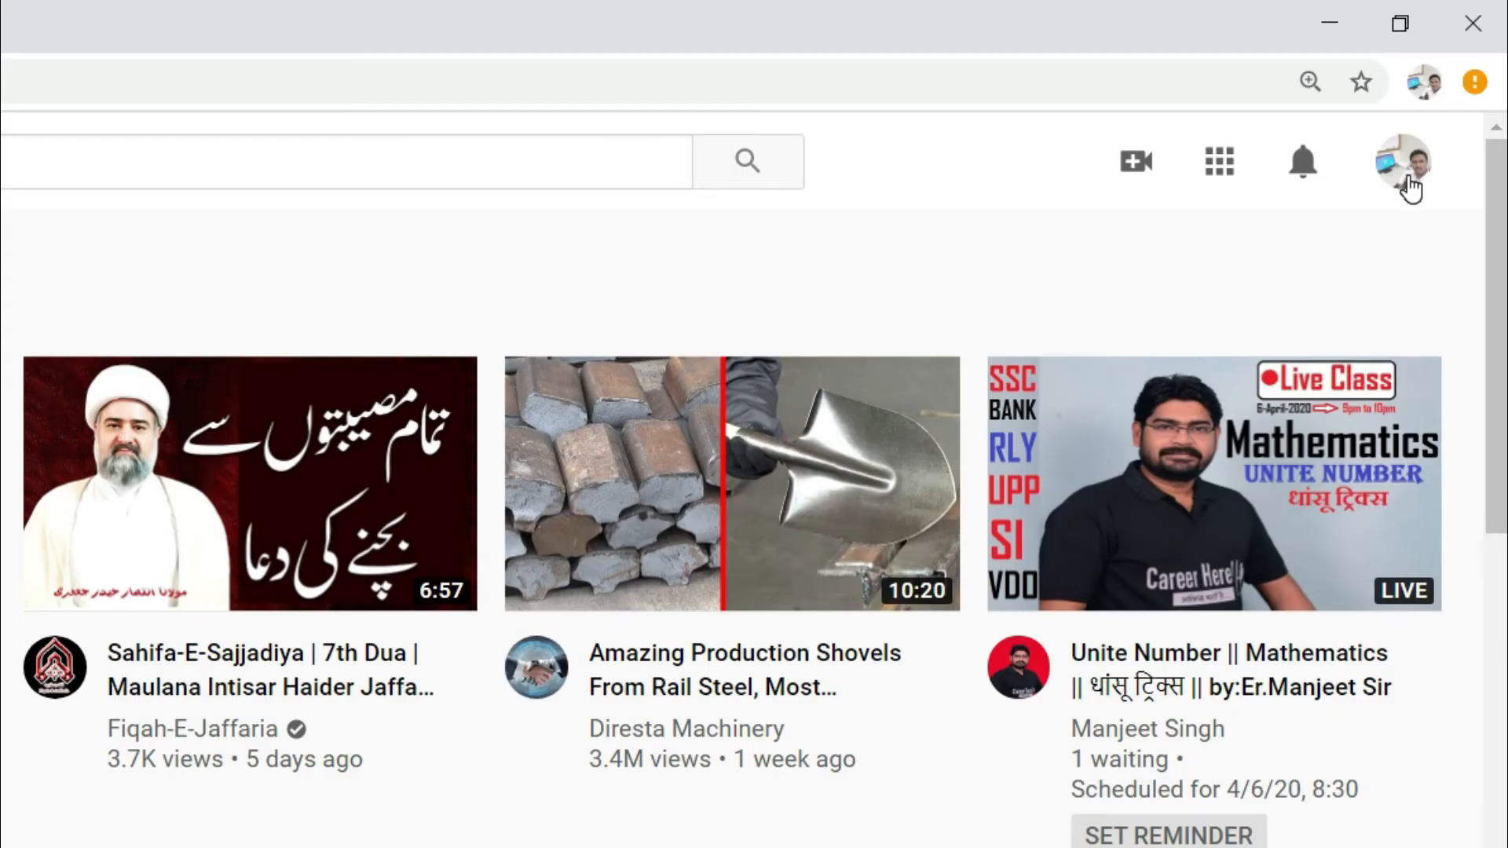
{"action": "left_click", "coordinate": [1445, 115]}
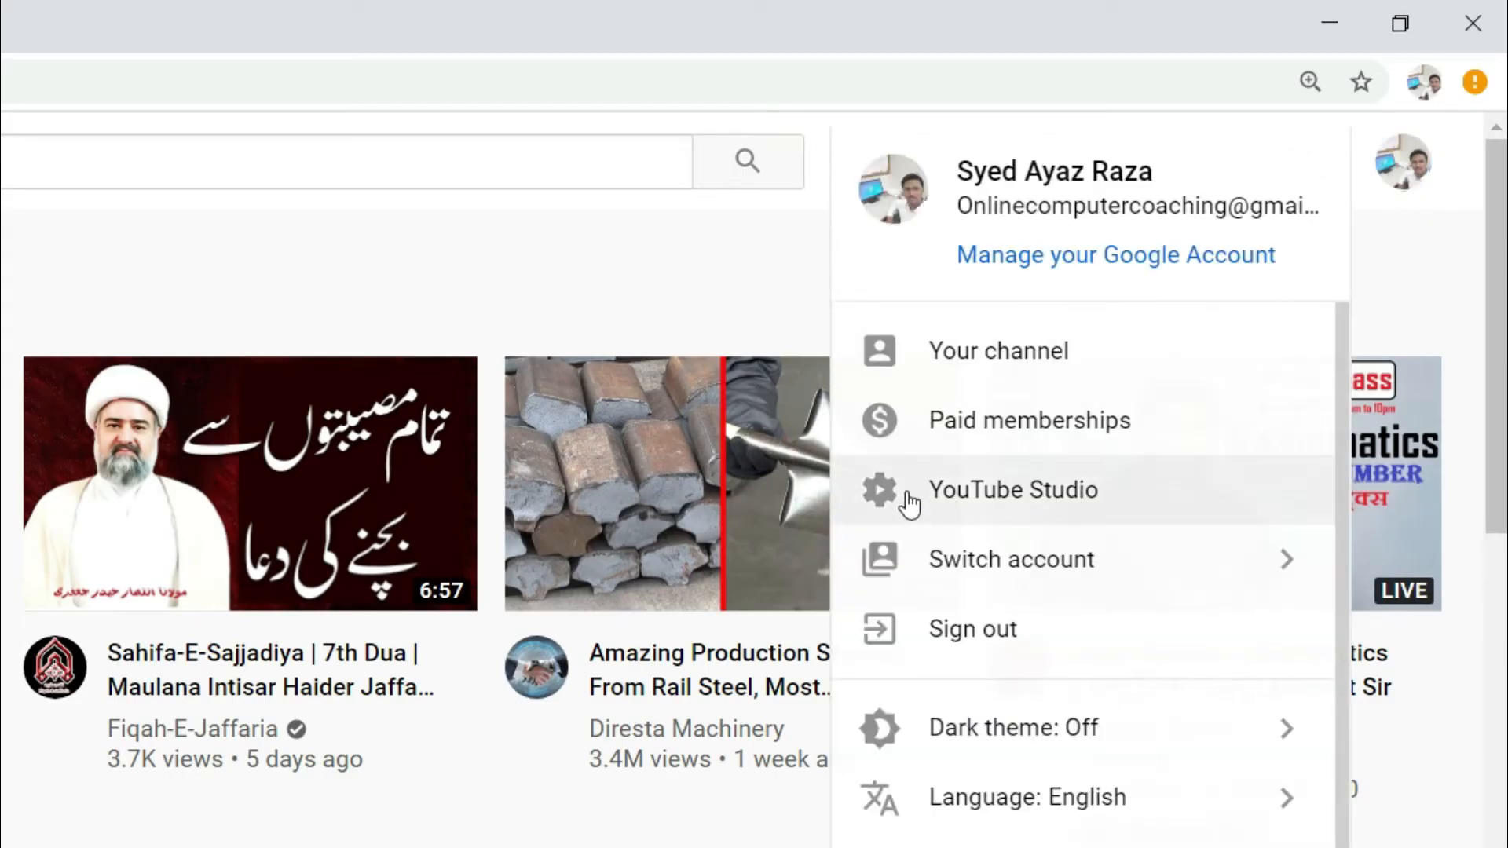
{"action": "left_click", "coordinate": [1057, 493]}
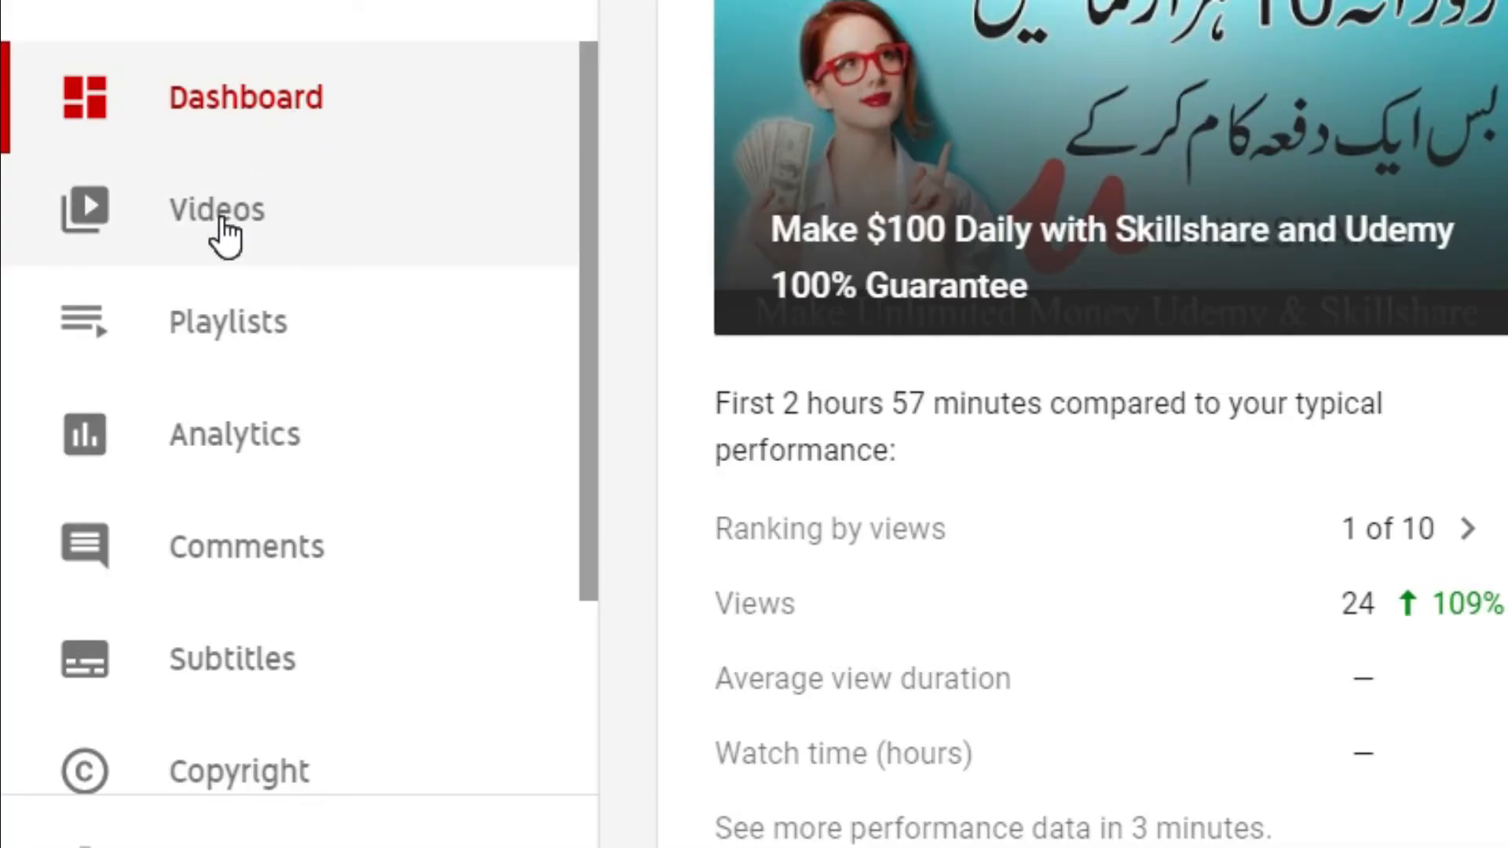
{"action": "left_click", "coordinate": [236, 224]}
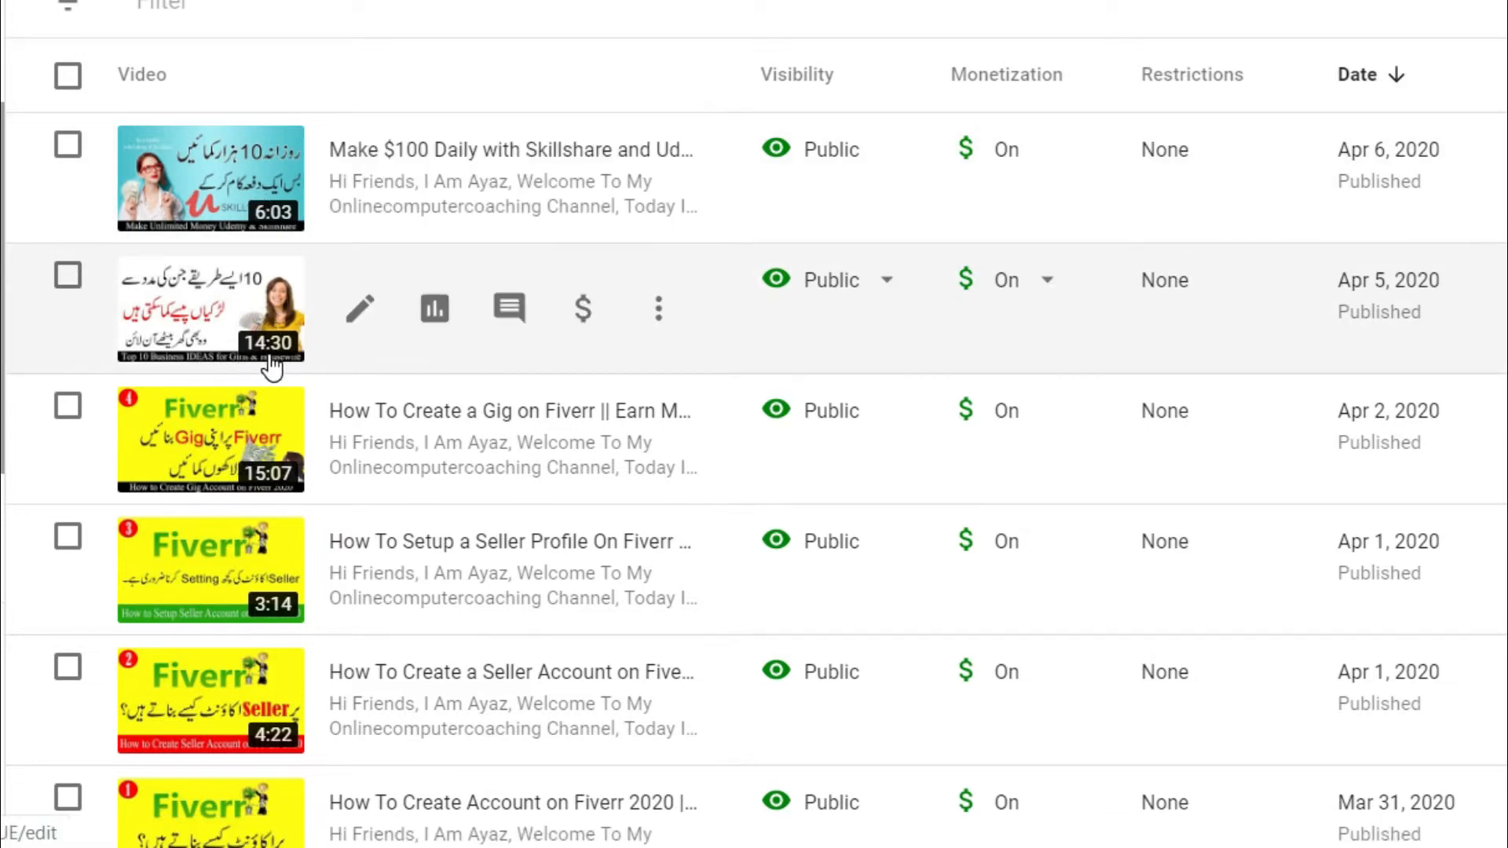
Find the video "Top 5 Best Sellers GIG Accounts on Fiverr" in the list and open its details
{"action": "scroll", "coordinate": [393, 354], "scroll_direction": "down", "scroll_amount": 2}
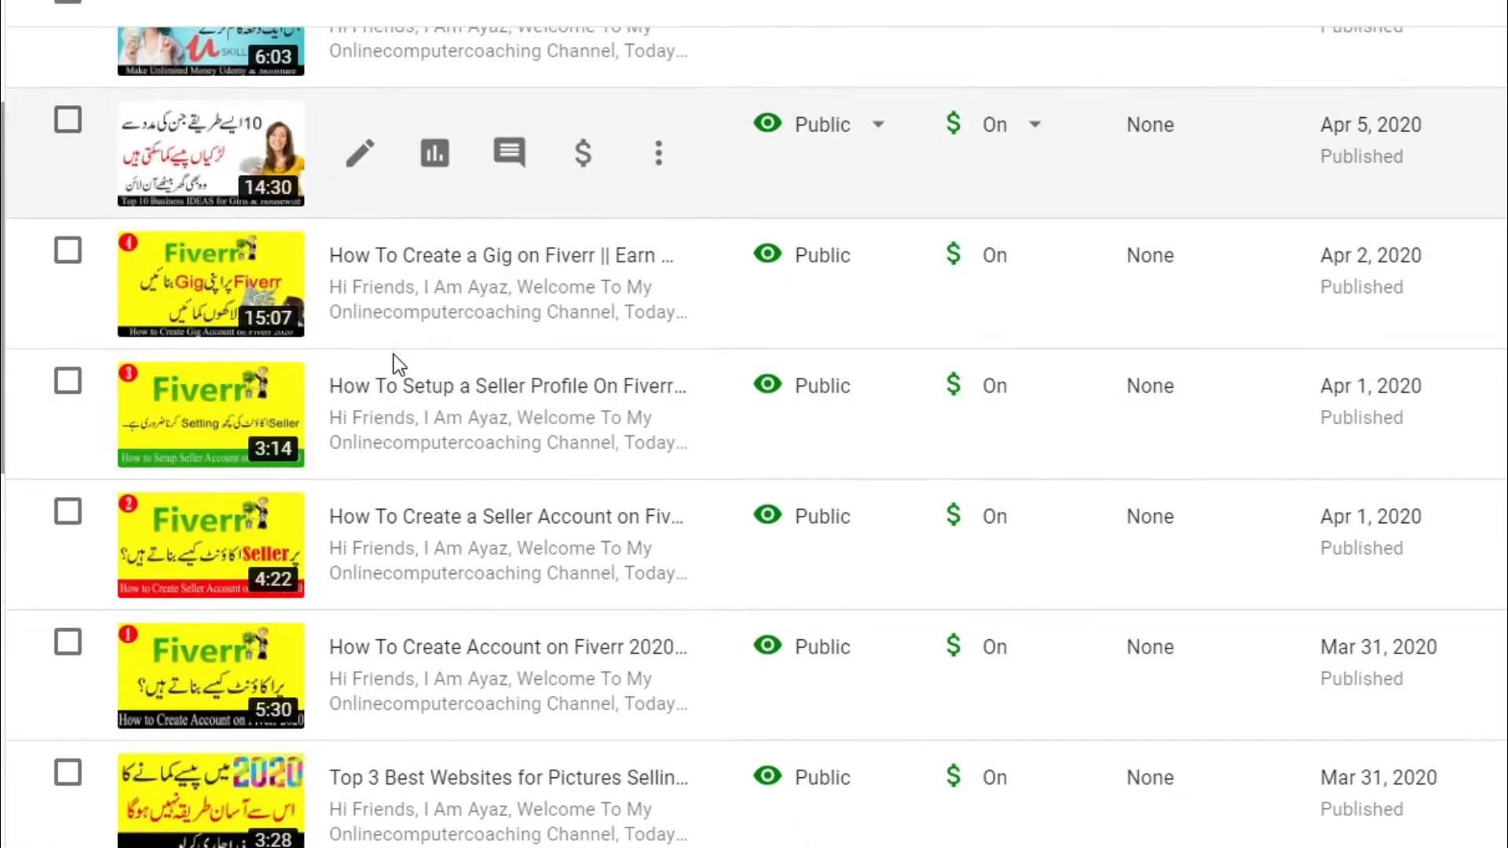
{"action": "scroll", "coordinate": [432, 397], "scroll_direction": "down", "scroll_amount": 6}
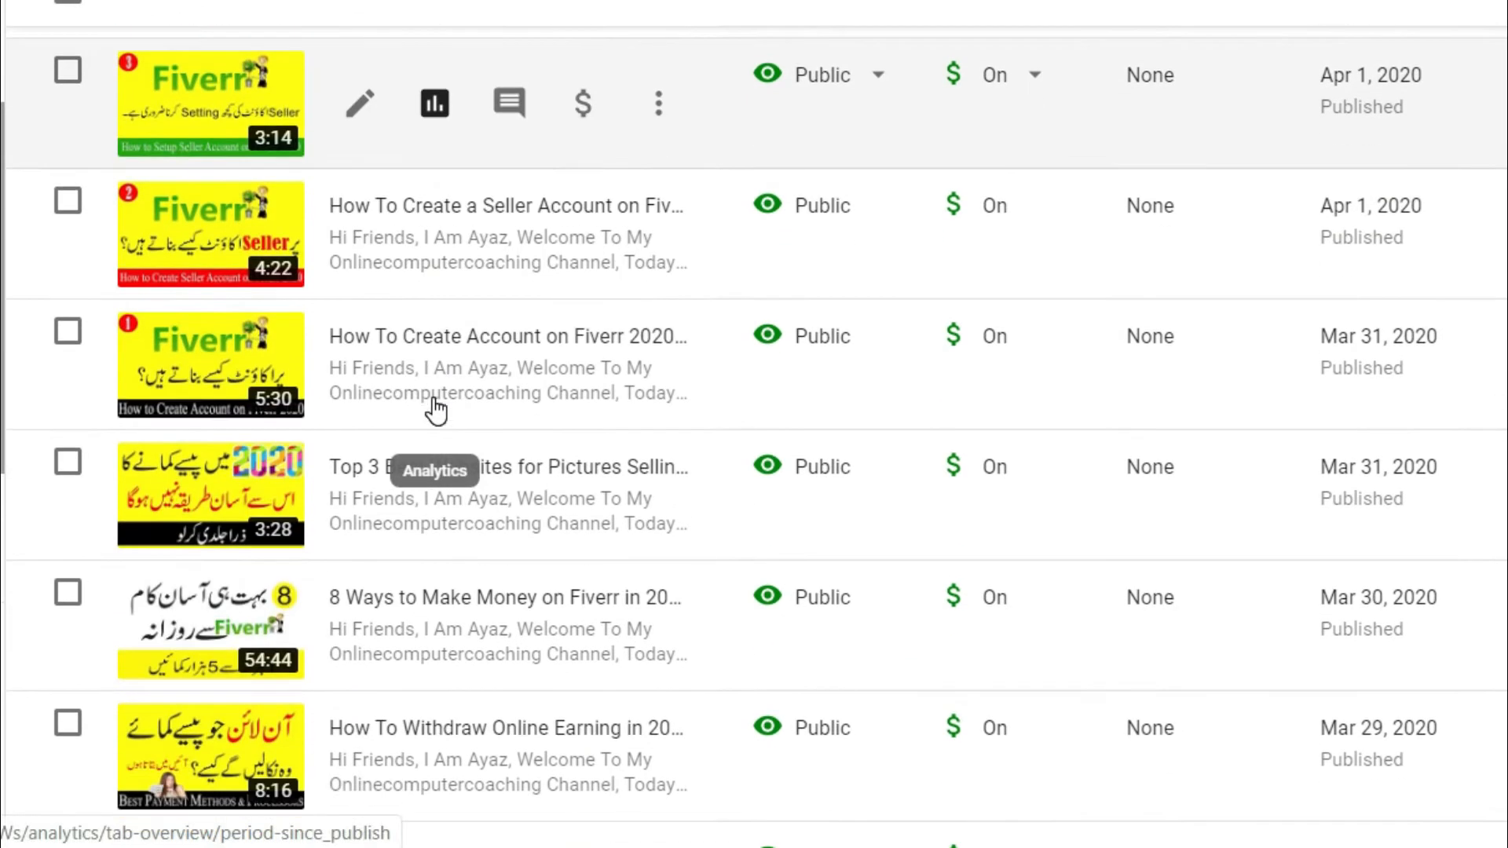
{"action": "scroll", "coordinate": [432, 398], "scroll_direction": "down", "scroll_amount": 5}
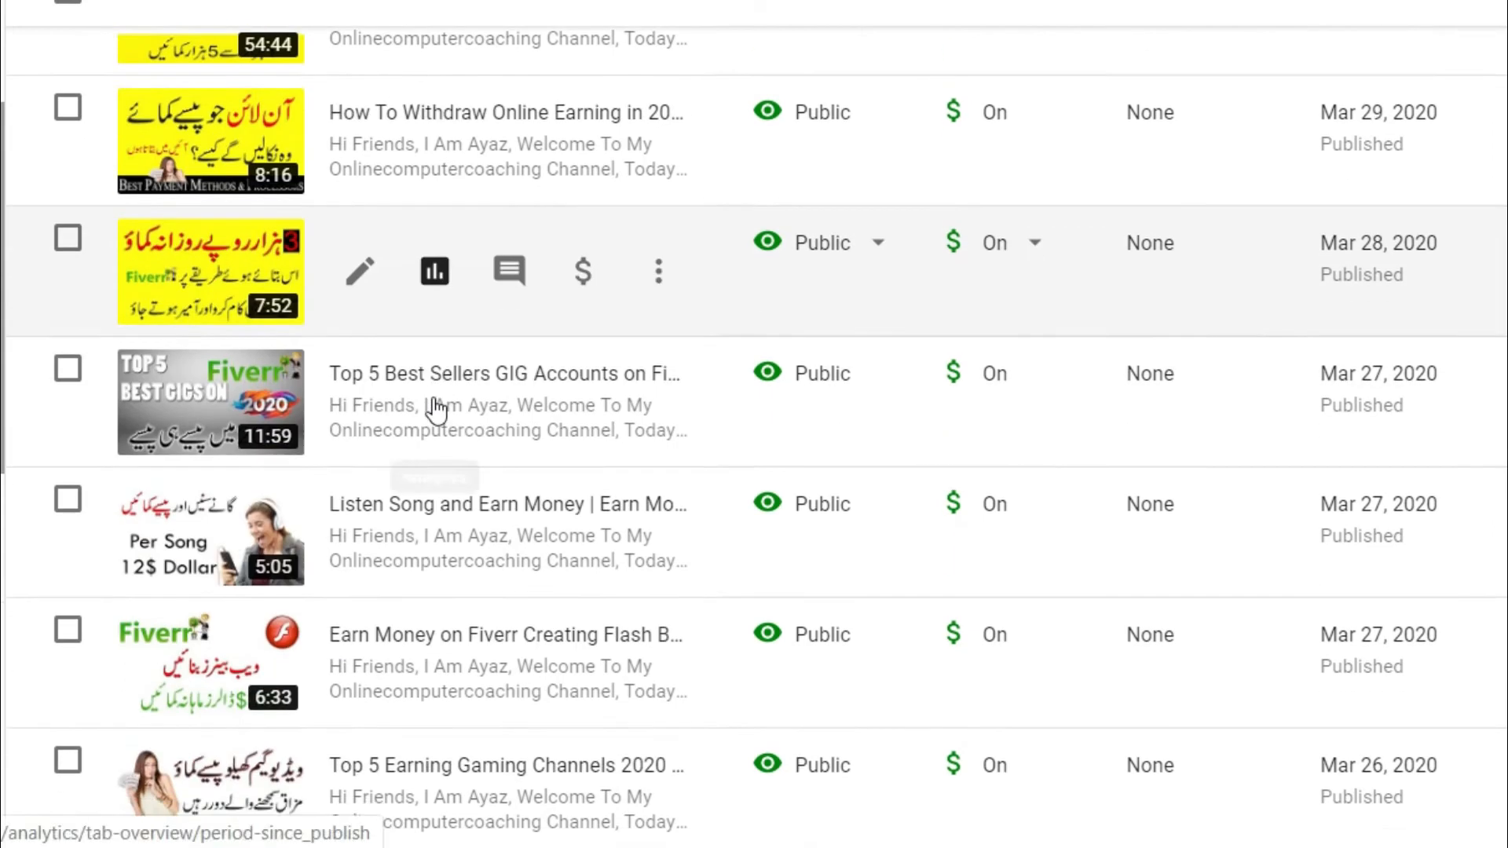
{"action": "left_click", "coordinate": [265, 446]}
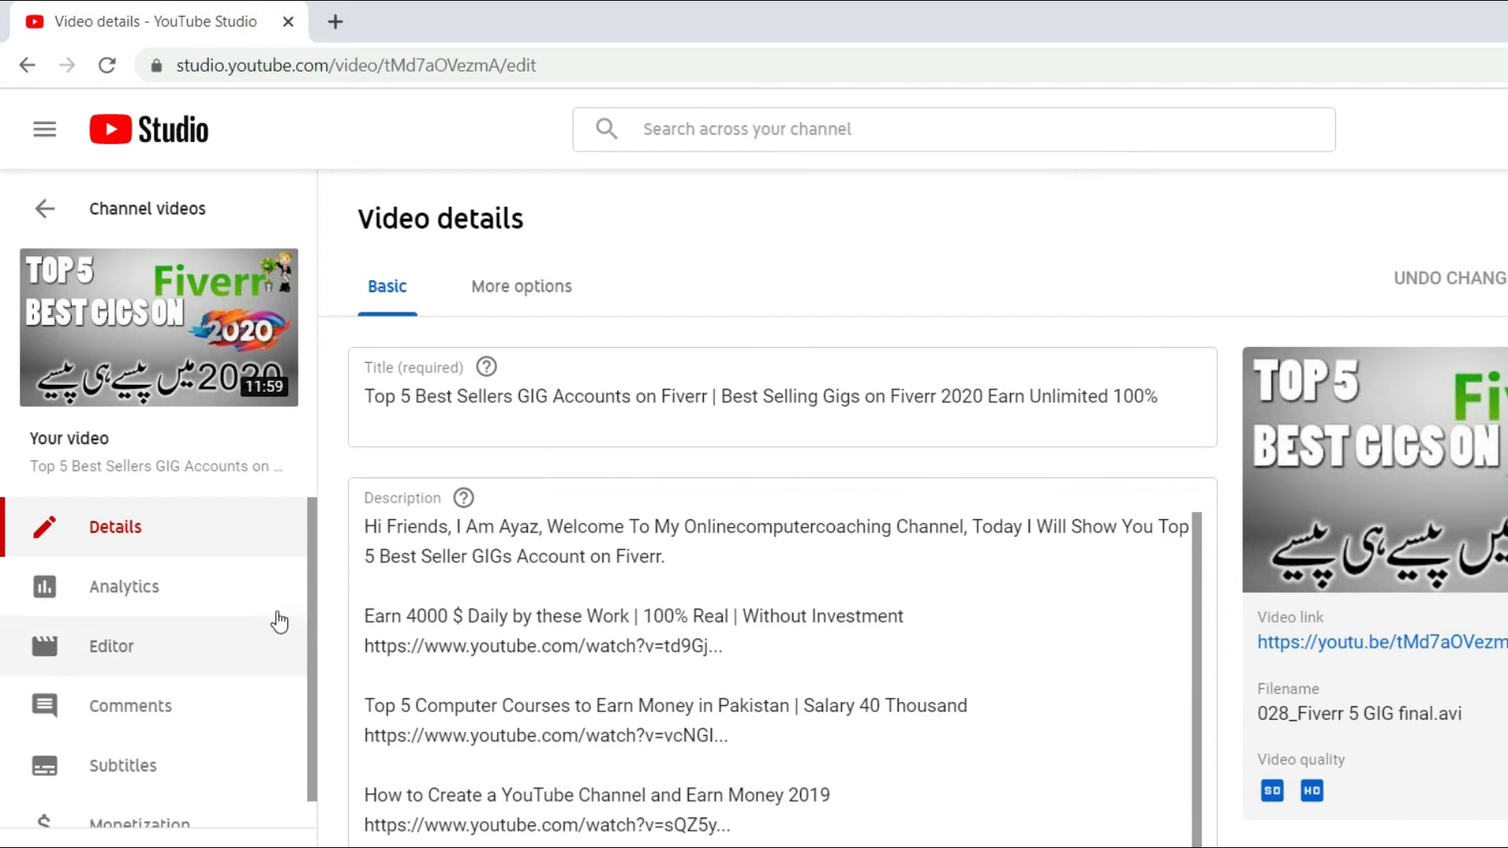
Open the video's monetization settings and start manual placement of ad breaks during the video
{"action": "scroll", "coordinate": [252, 605], "scroll_direction": "down", "scroll_amount": 1}
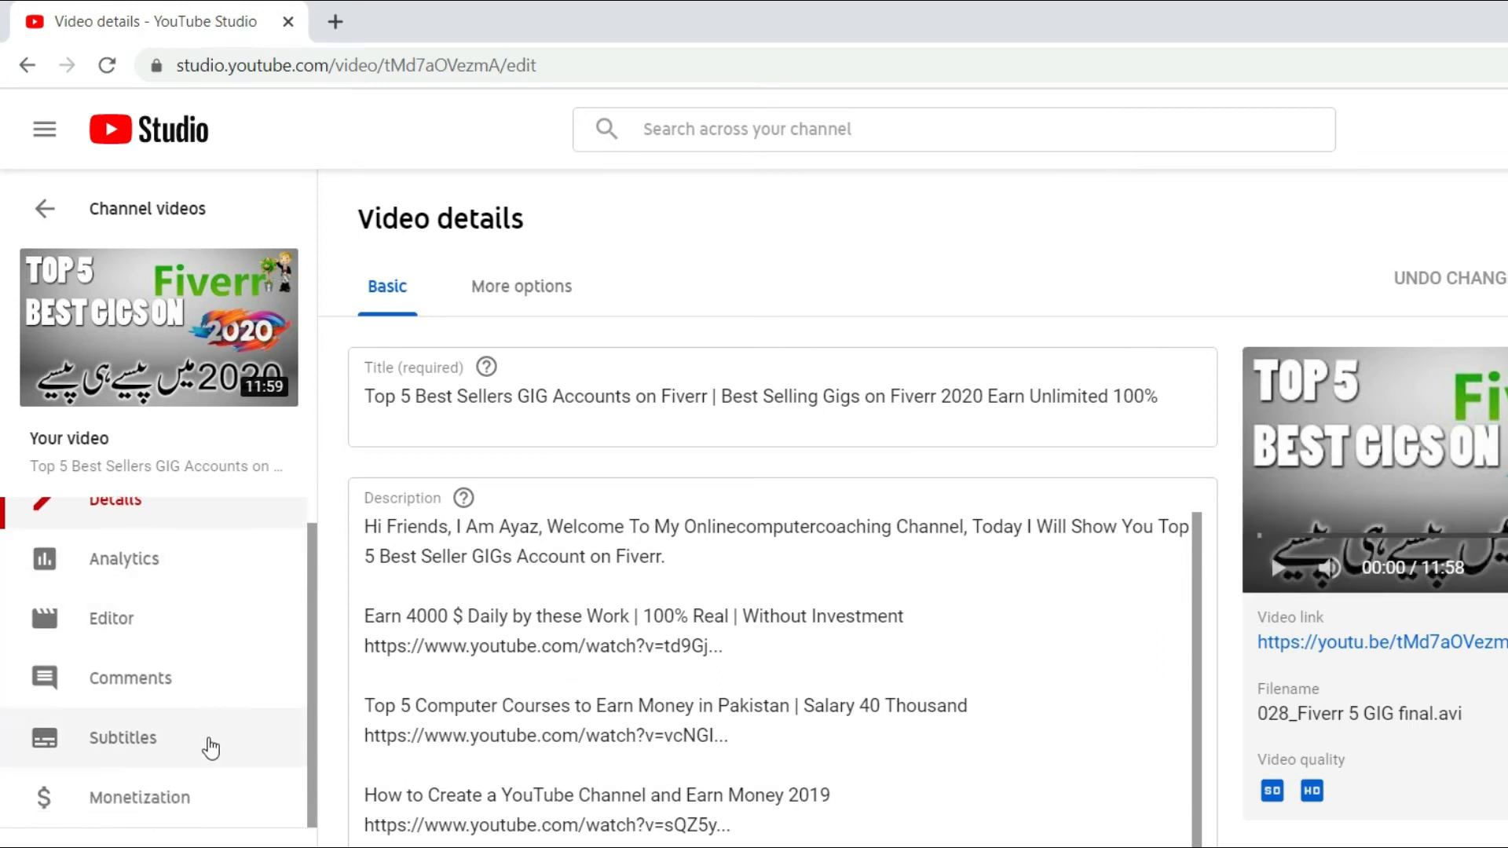
{"action": "left_click", "coordinate": [161, 799]}
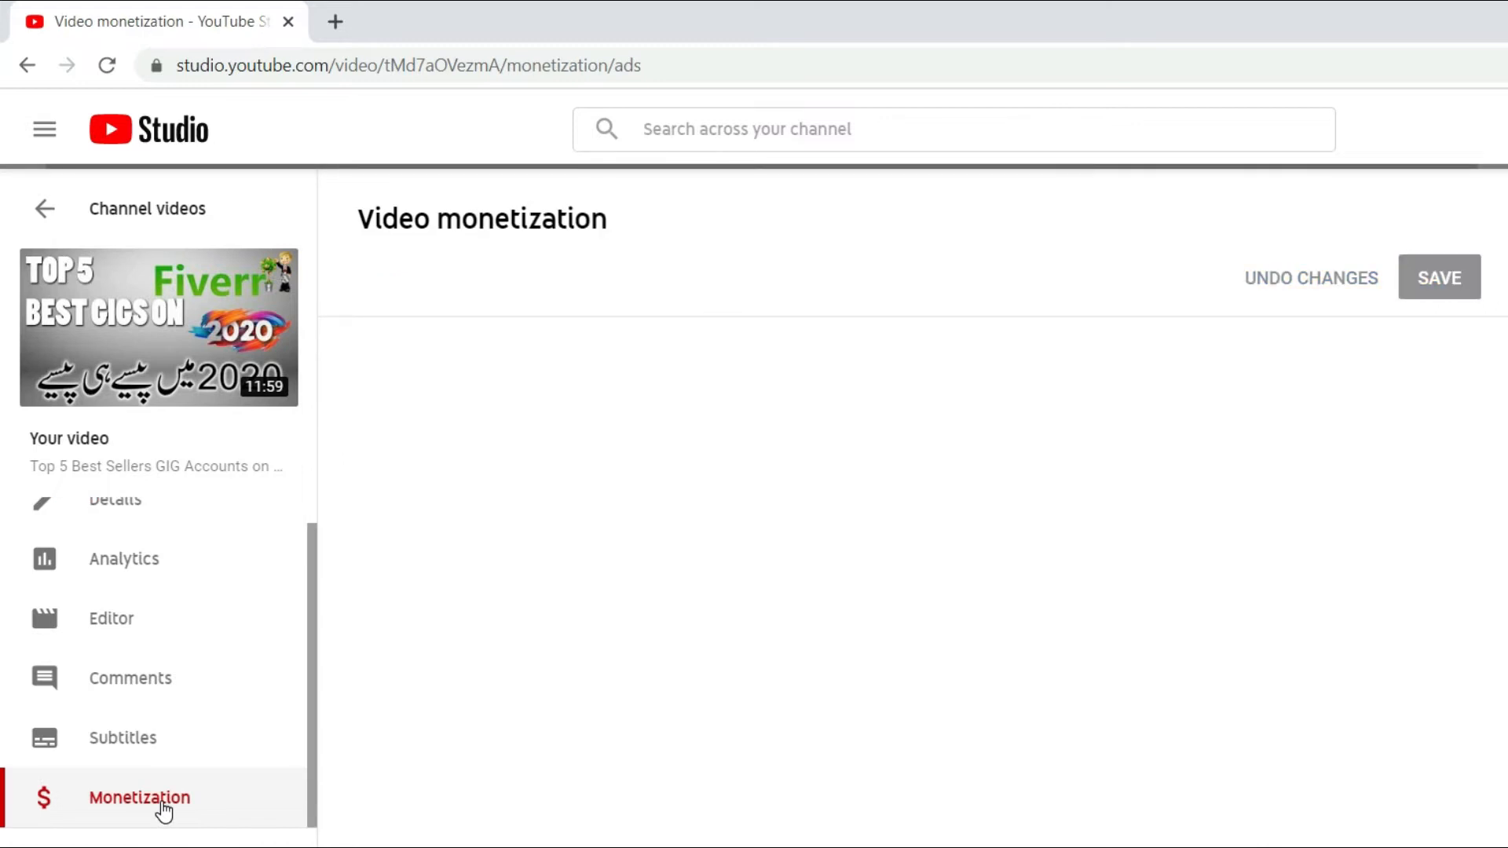
{"action": "scroll", "coordinate": [1330, 756], "scroll_direction": "down", "scroll_amount": 2}
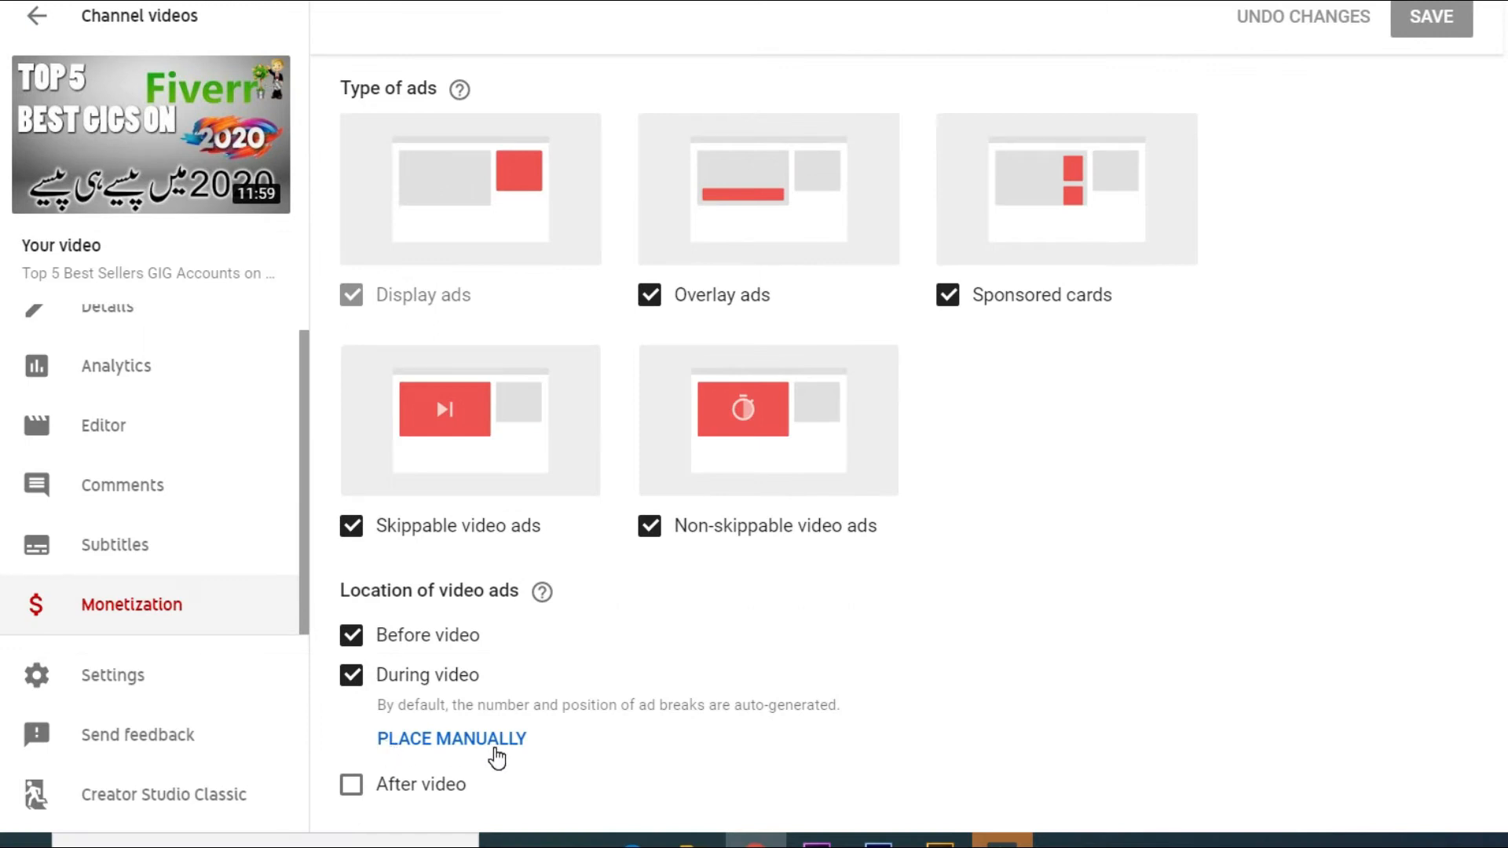
{"action": "left_click", "coordinate": [495, 741]}
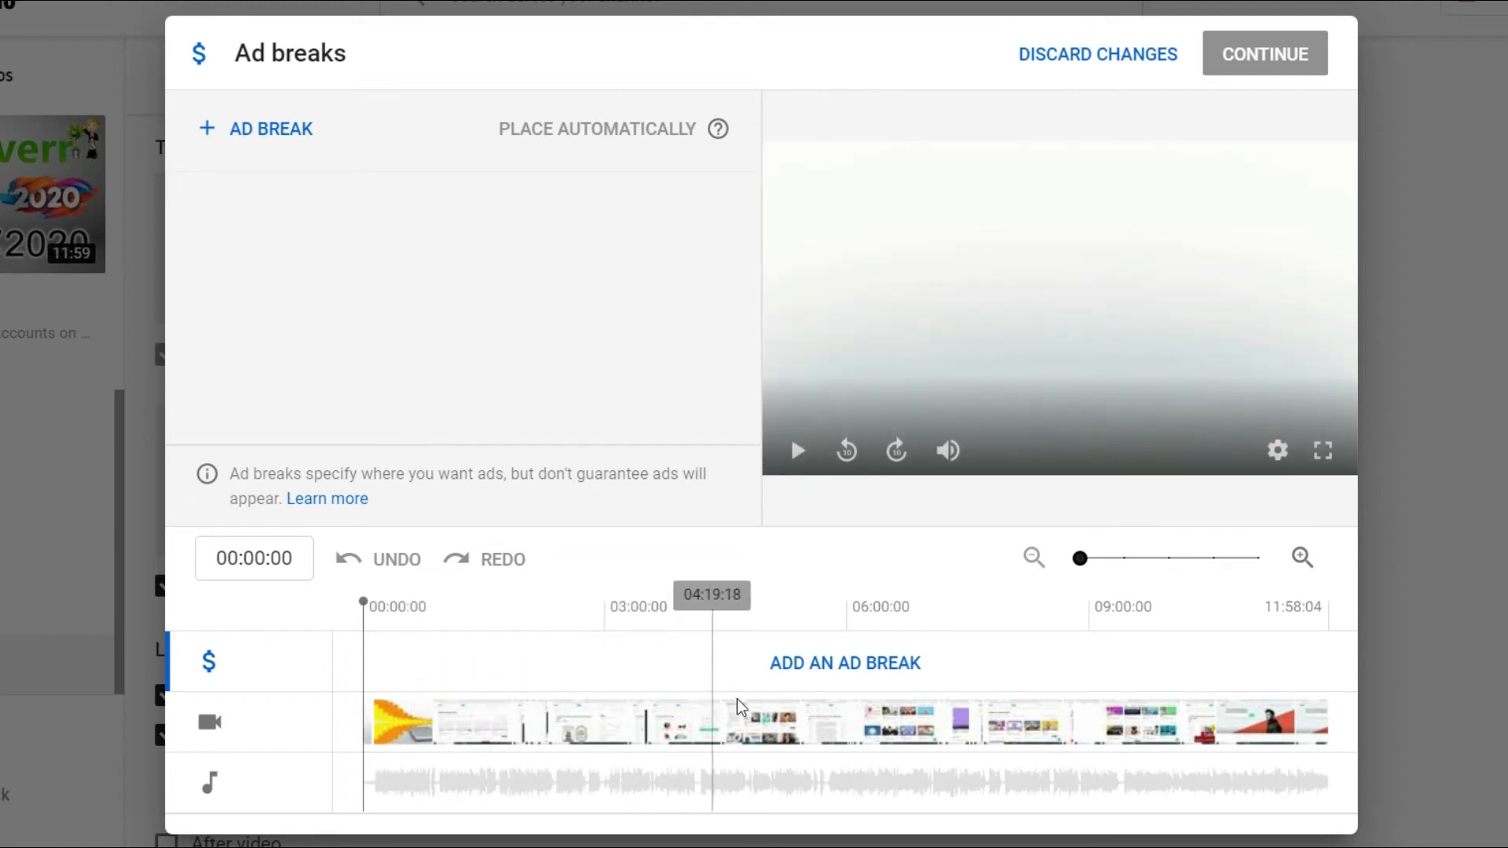
Add three ad breaks on the timeline at about 01:19, 03:02 and 04:29
{"action": "left_click", "coordinate": [469, 669]}
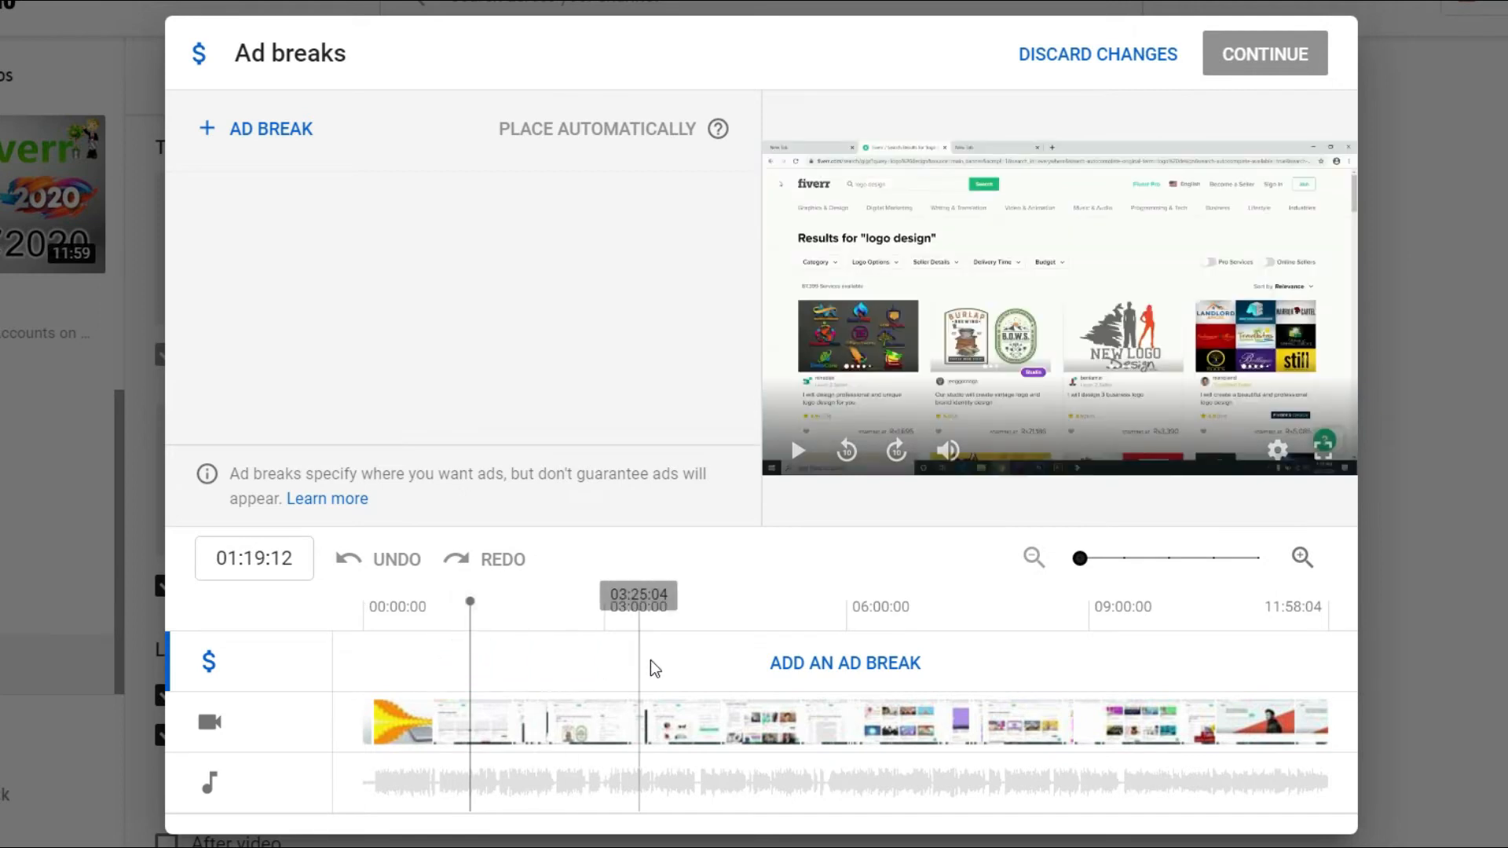
{"action": "left_click", "coordinate": [796, 663]}
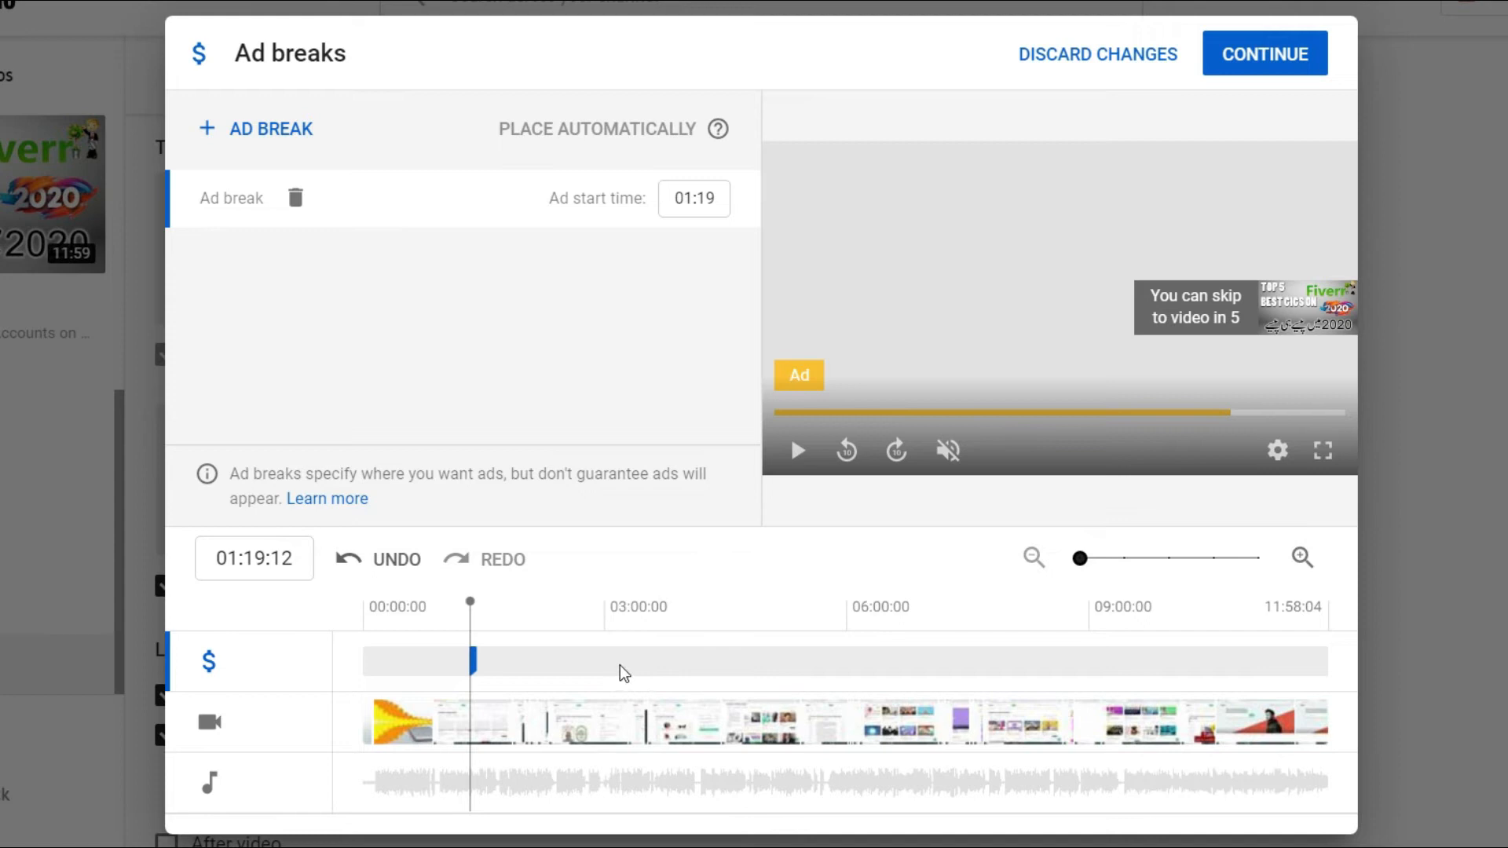
{"action": "left_click", "coordinate": [607, 635]}
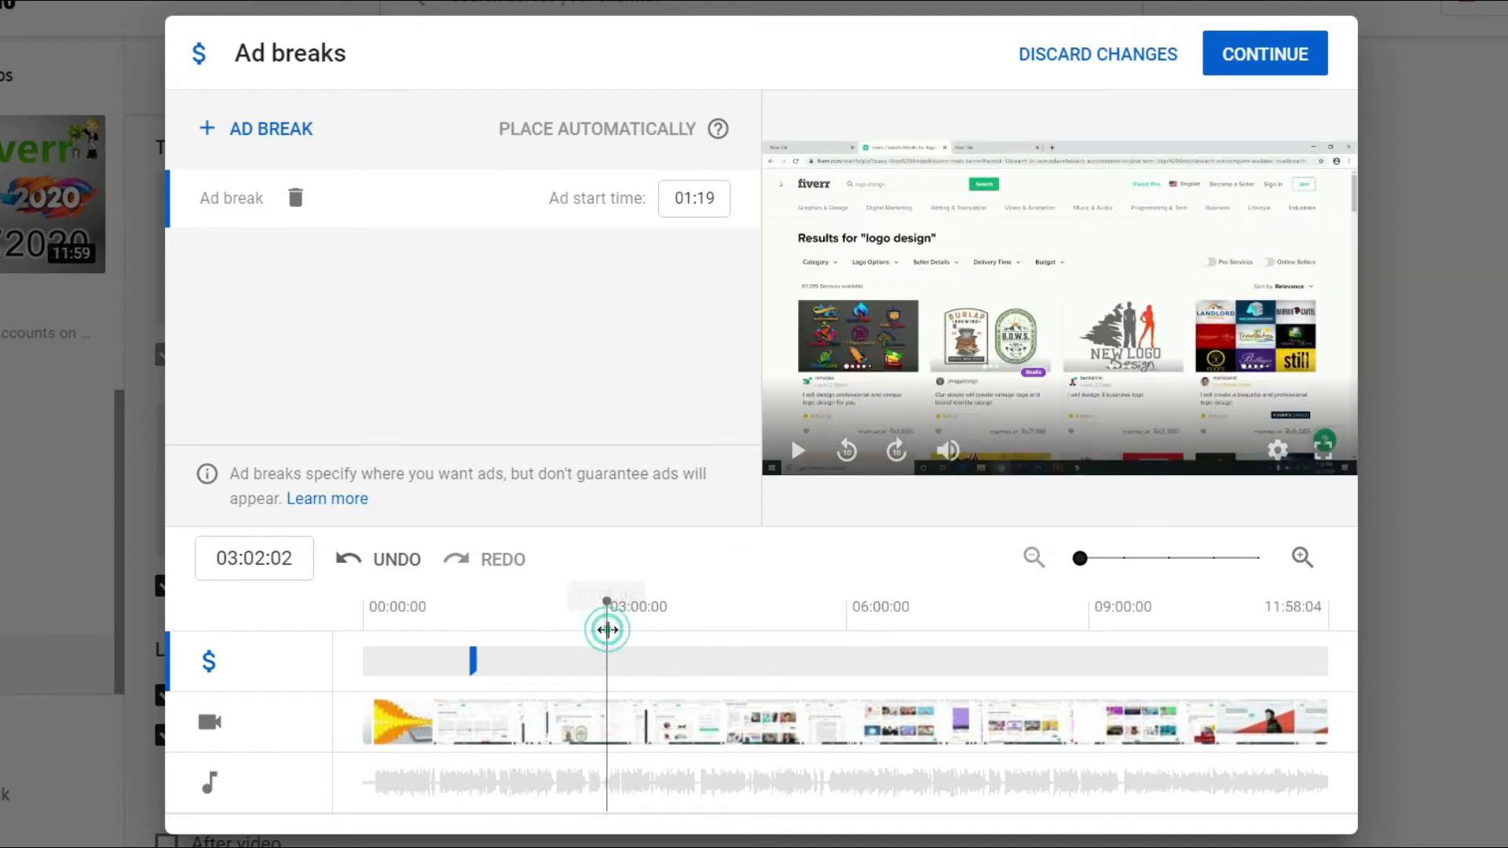
{"action": "left_click", "coordinate": [252, 130]}
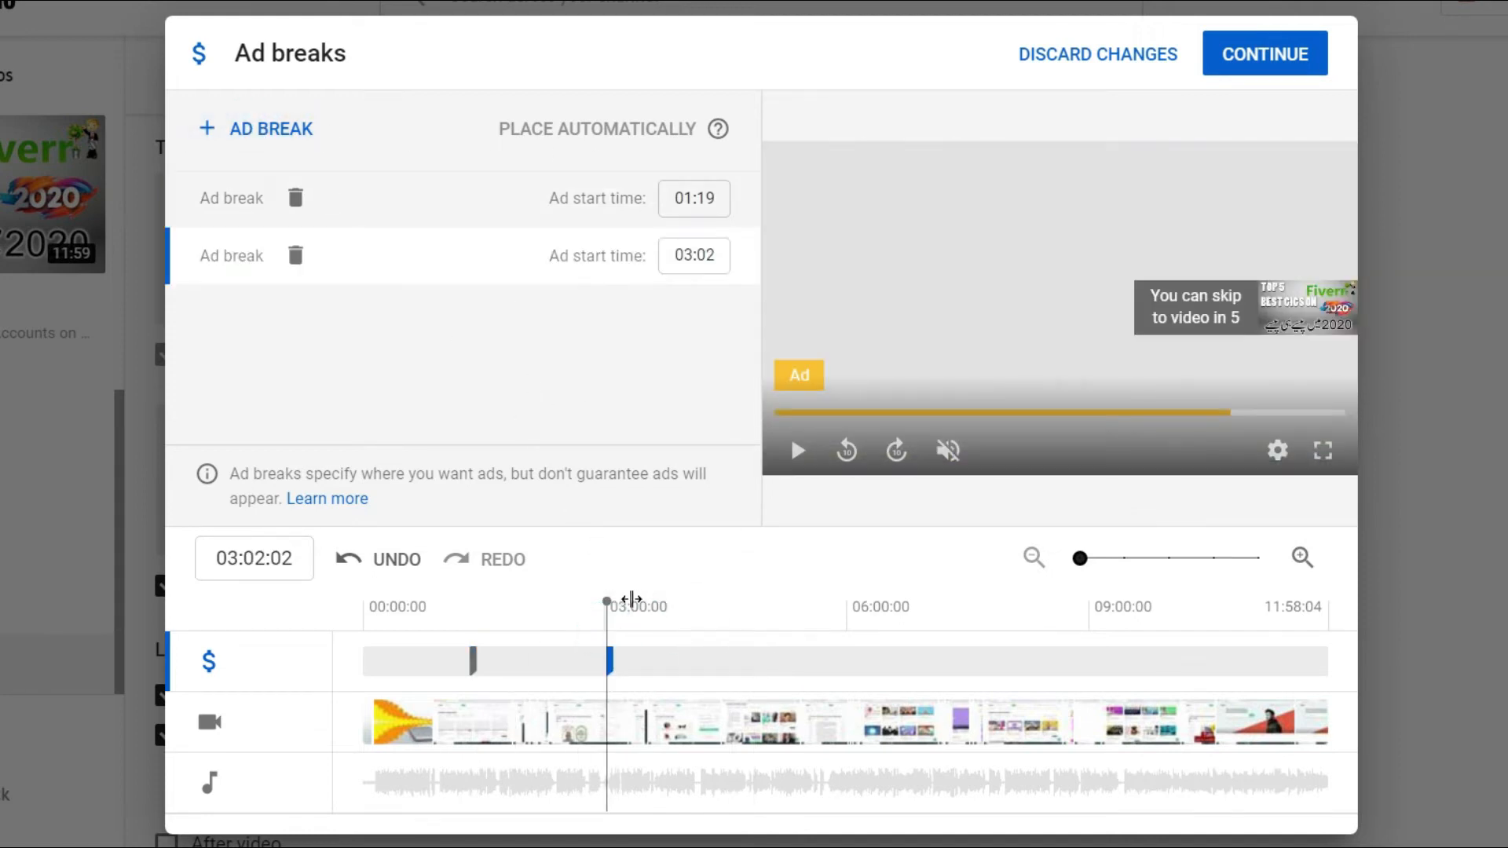
{"action": "left_click", "coordinate": [724, 602]}
{"action": "left_click", "coordinate": [267, 129]}
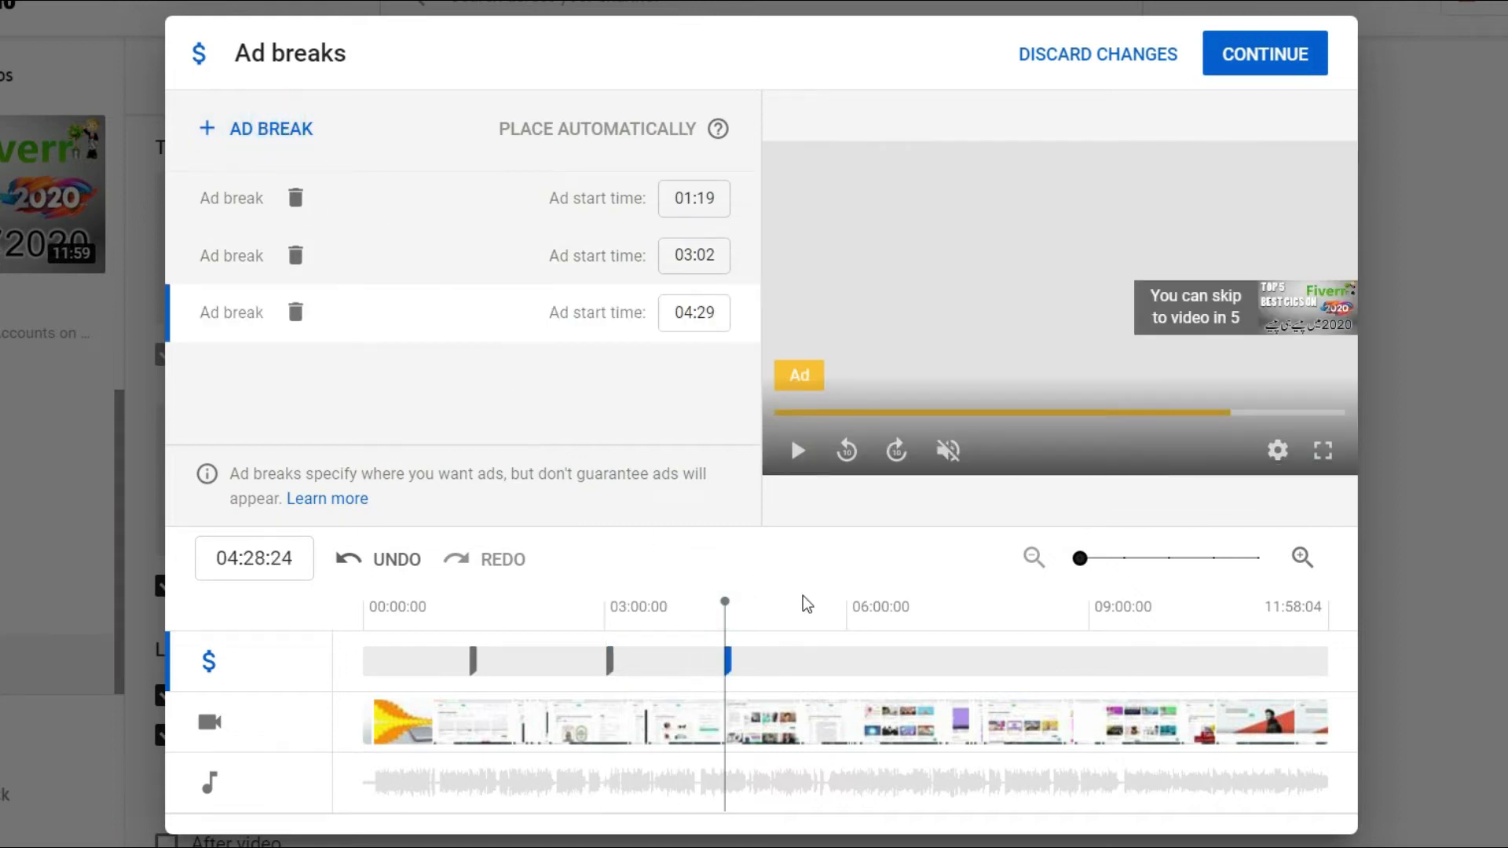
Add four more ad breaks on the timeline at about 06:03, 07:42, 09:15 and 10:43
{"action": "left_click", "coordinate": [850, 607]}
{"action": "left_click", "coordinate": [265, 130]}
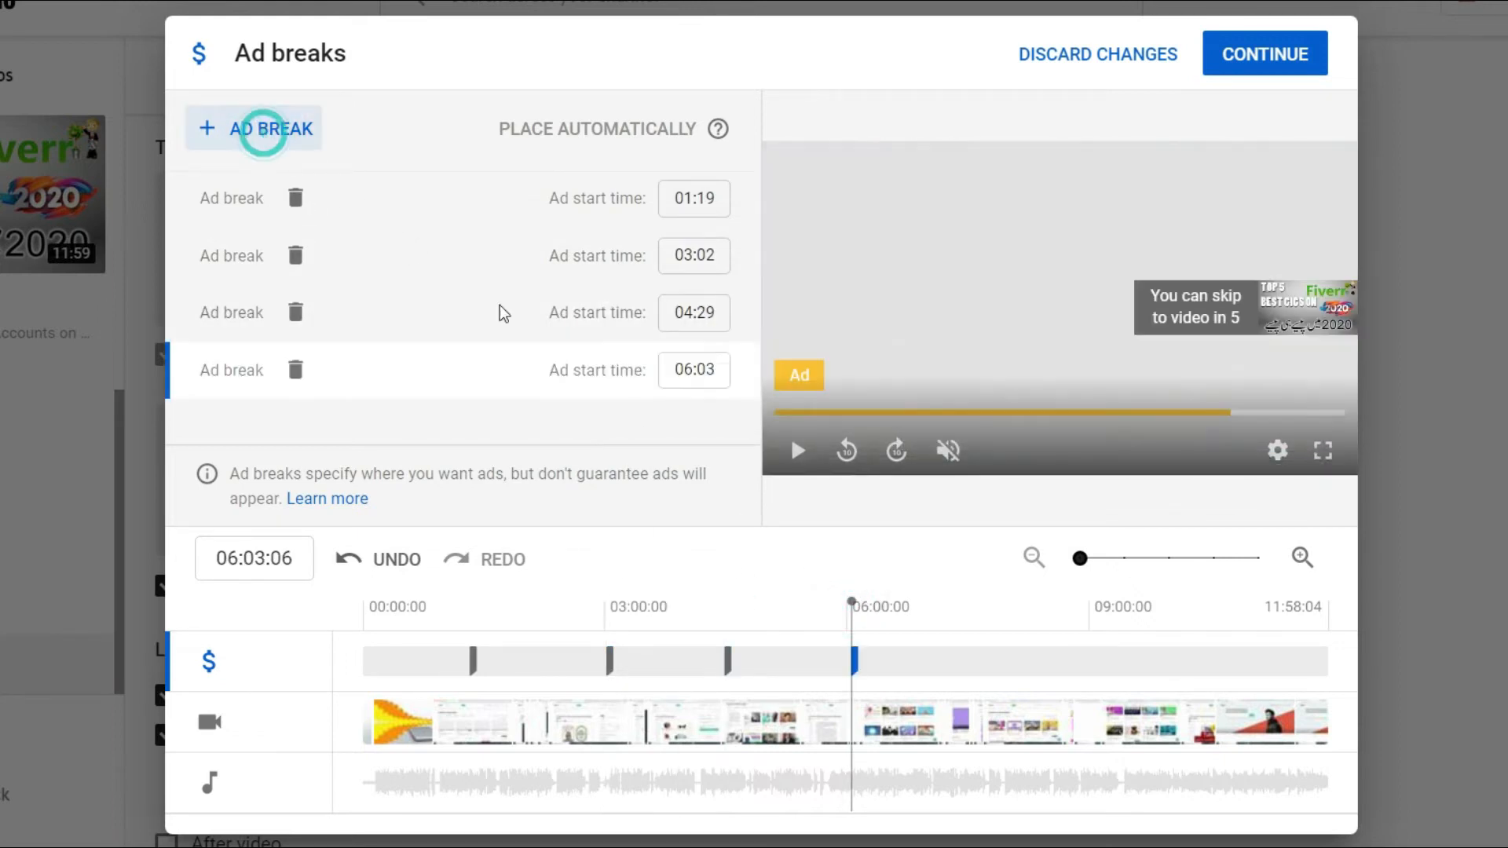
{"action": "left_click", "coordinate": [983, 616]}
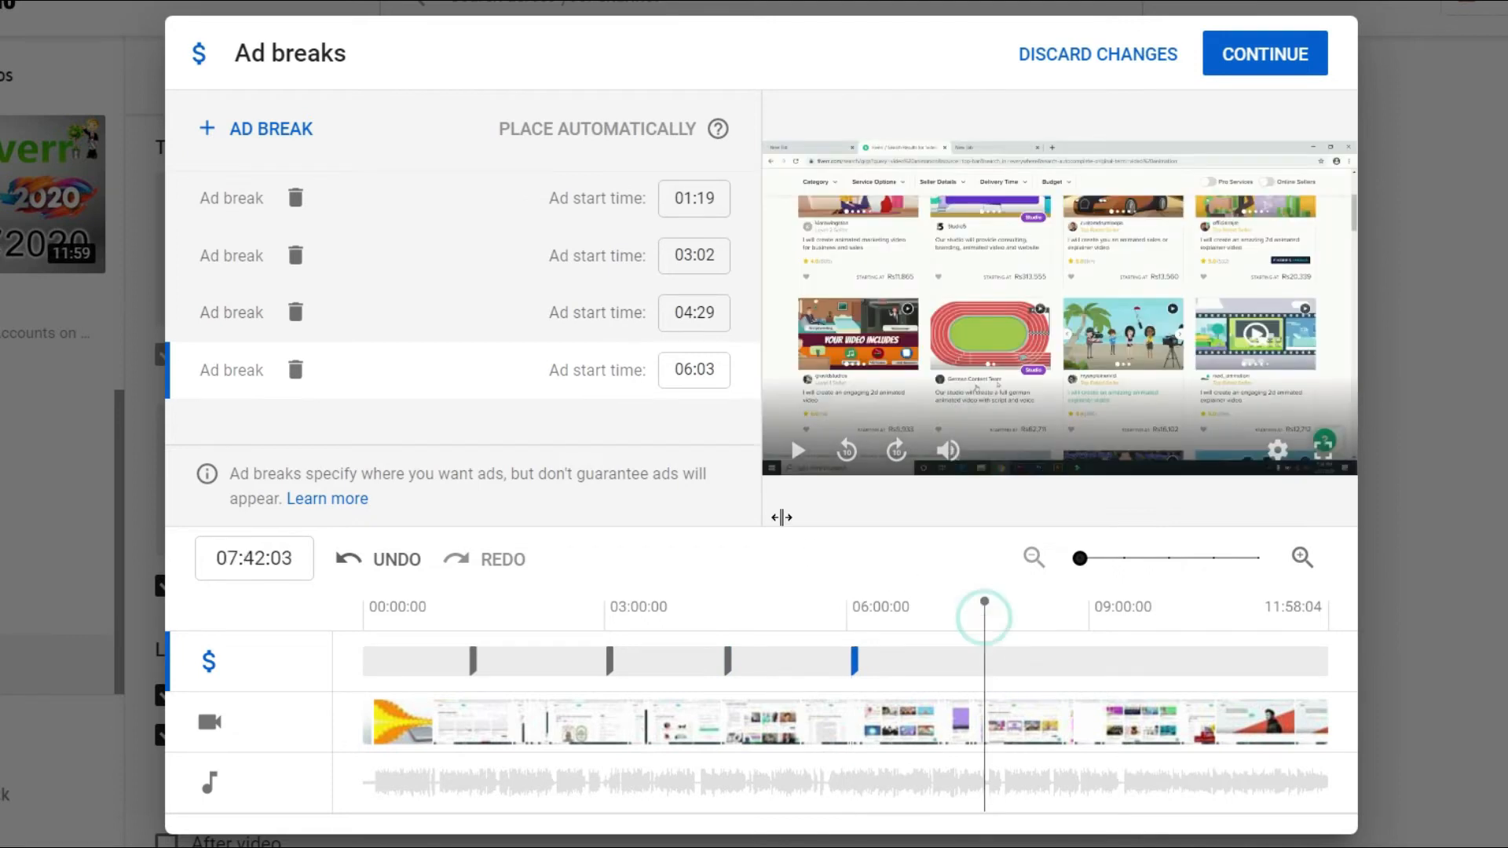
{"action": "left_click", "coordinate": [269, 130]}
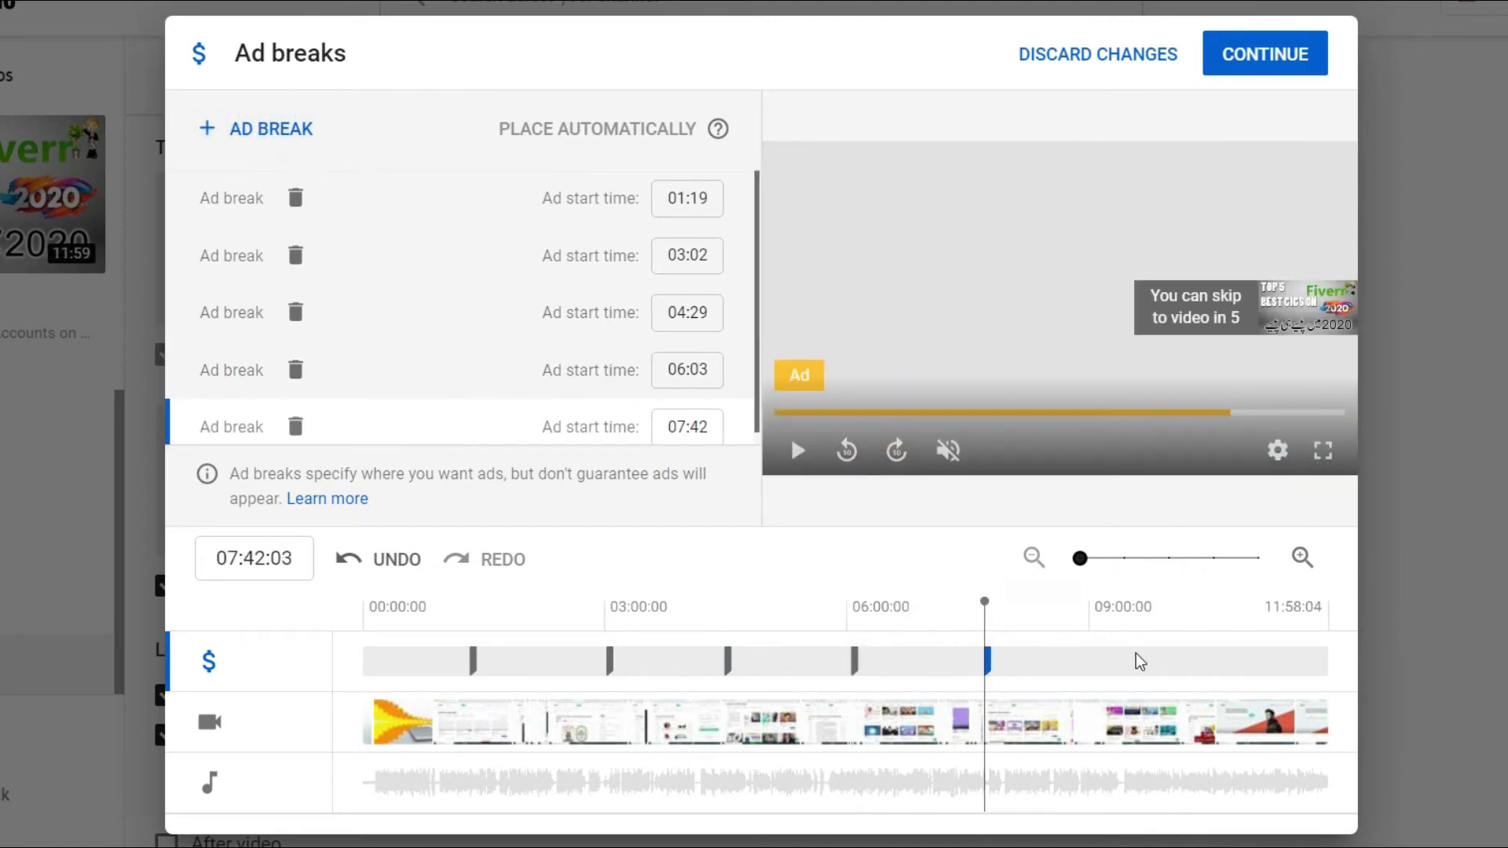
{"action": "left_click", "coordinate": [1108, 617]}
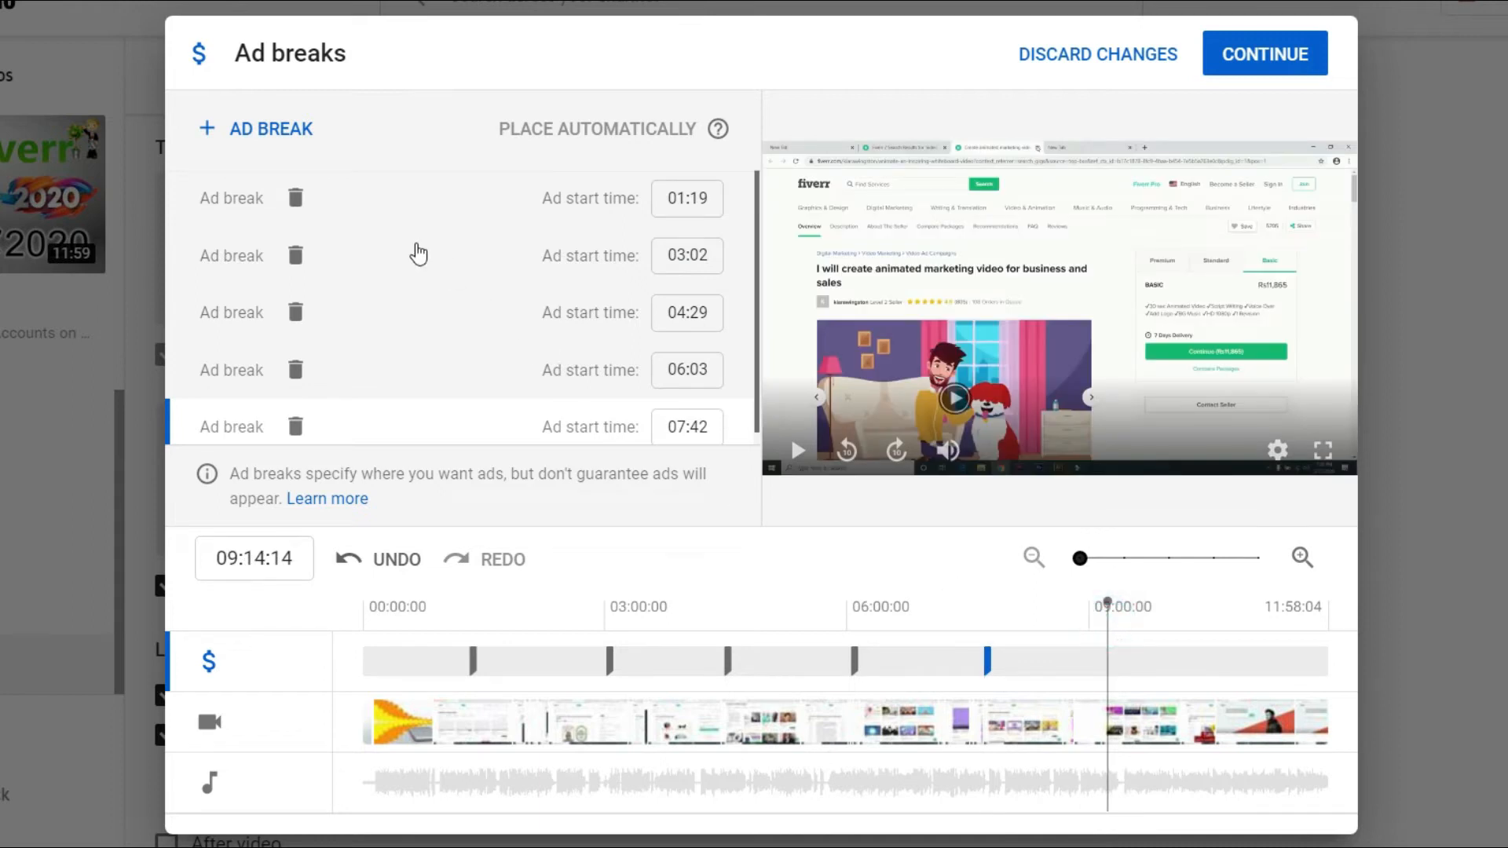
{"action": "left_click", "coordinate": [283, 129]}
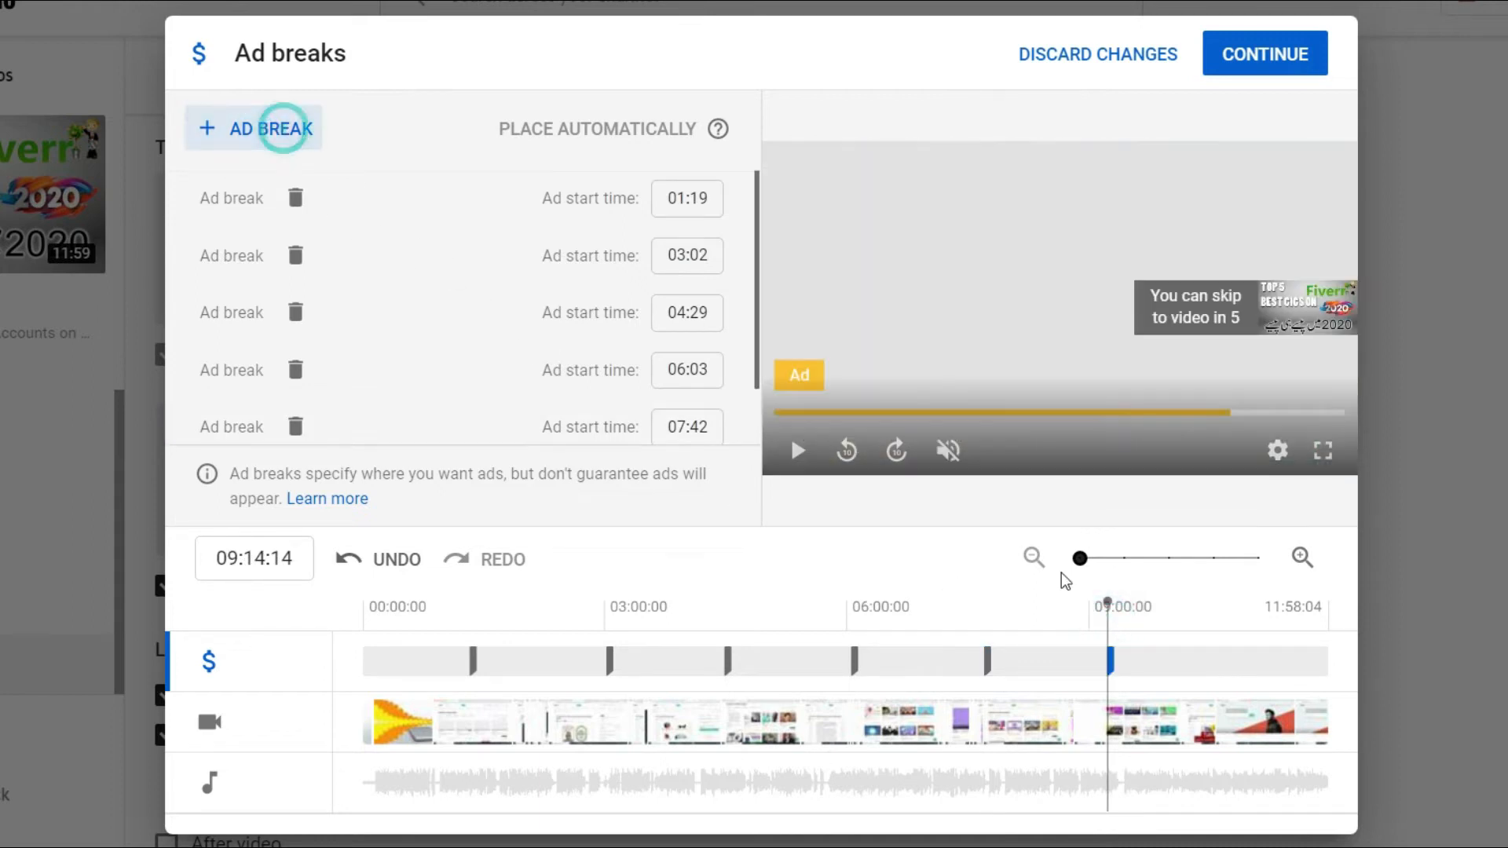
{"action": "left_click", "coordinate": [1228, 620]}
{"action": "left_click", "coordinate": [290, 141]}
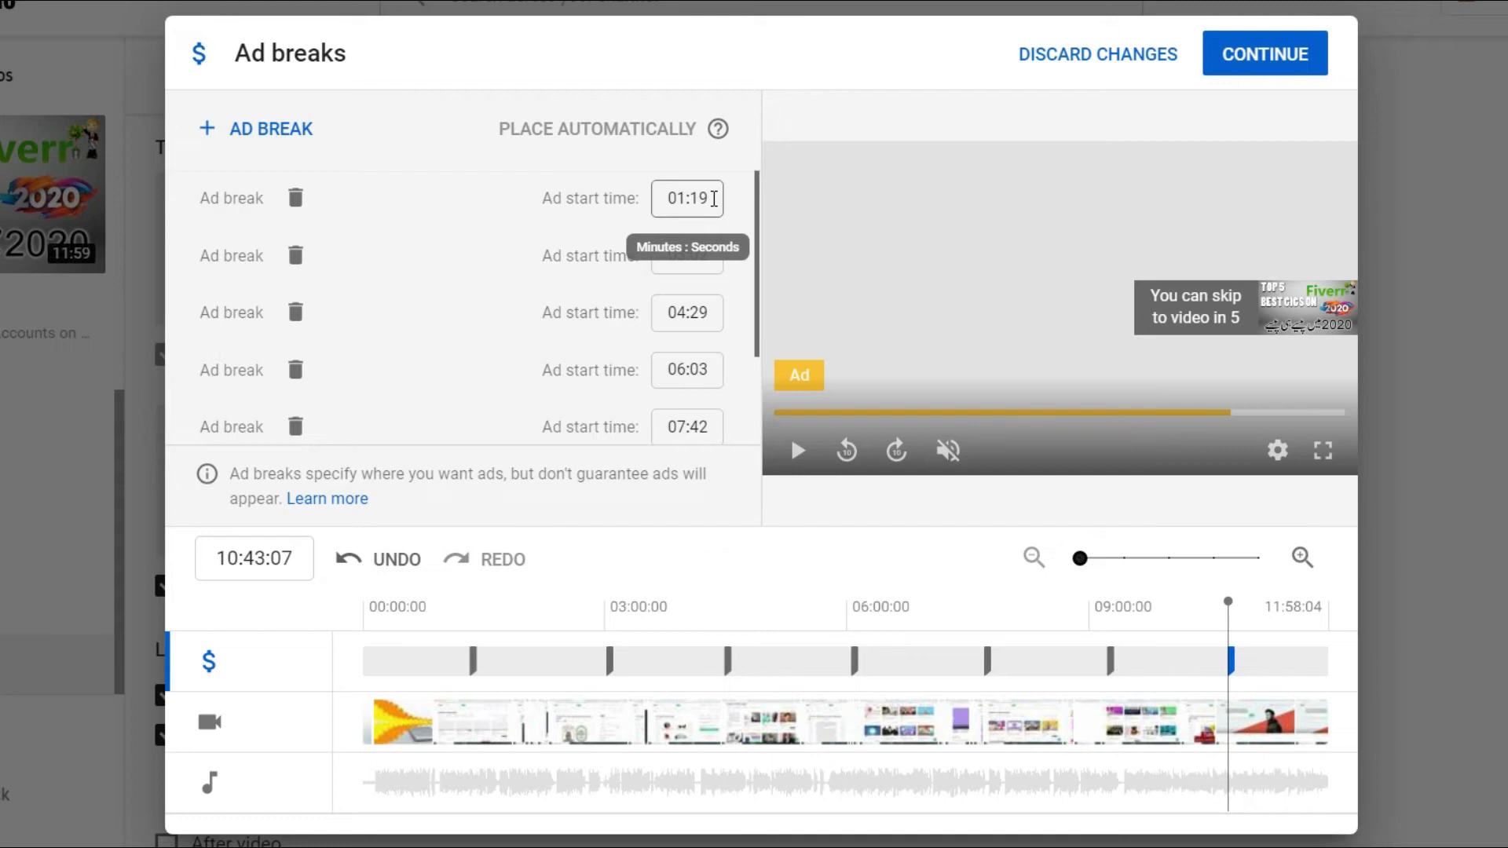
Set the start times of the first two ad breaks to 01:00 and 03:00
{"action": "left_click", "coordinate": [714, 198]}
{"action": "key", "text": "BackSpace"}
{"action": "key", "text": "BackSpace"}
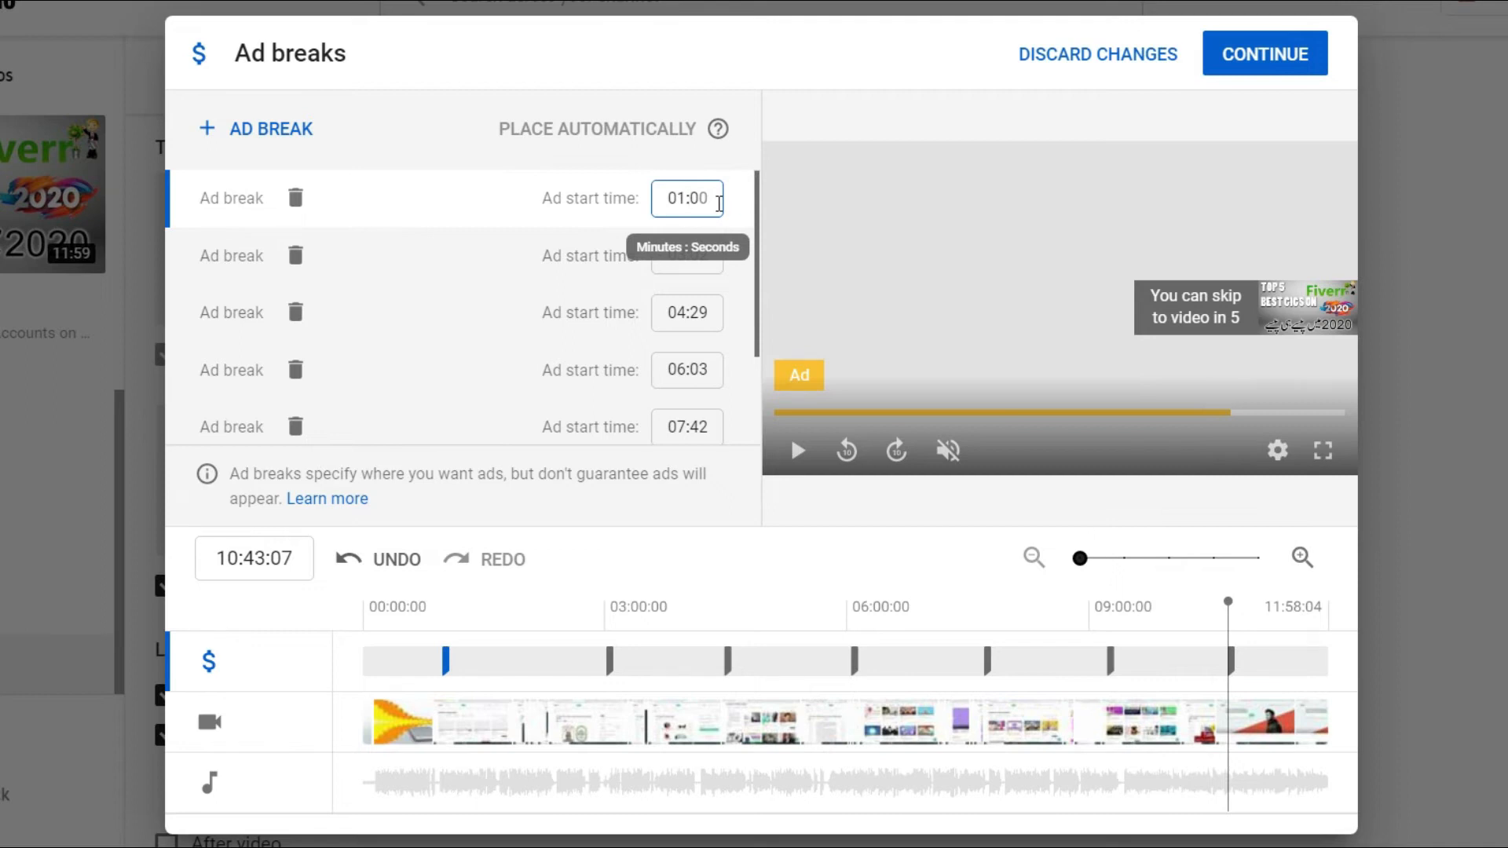
{"action": "key", "text": "Tab"}
{"action": "key", "text": "Tab"}
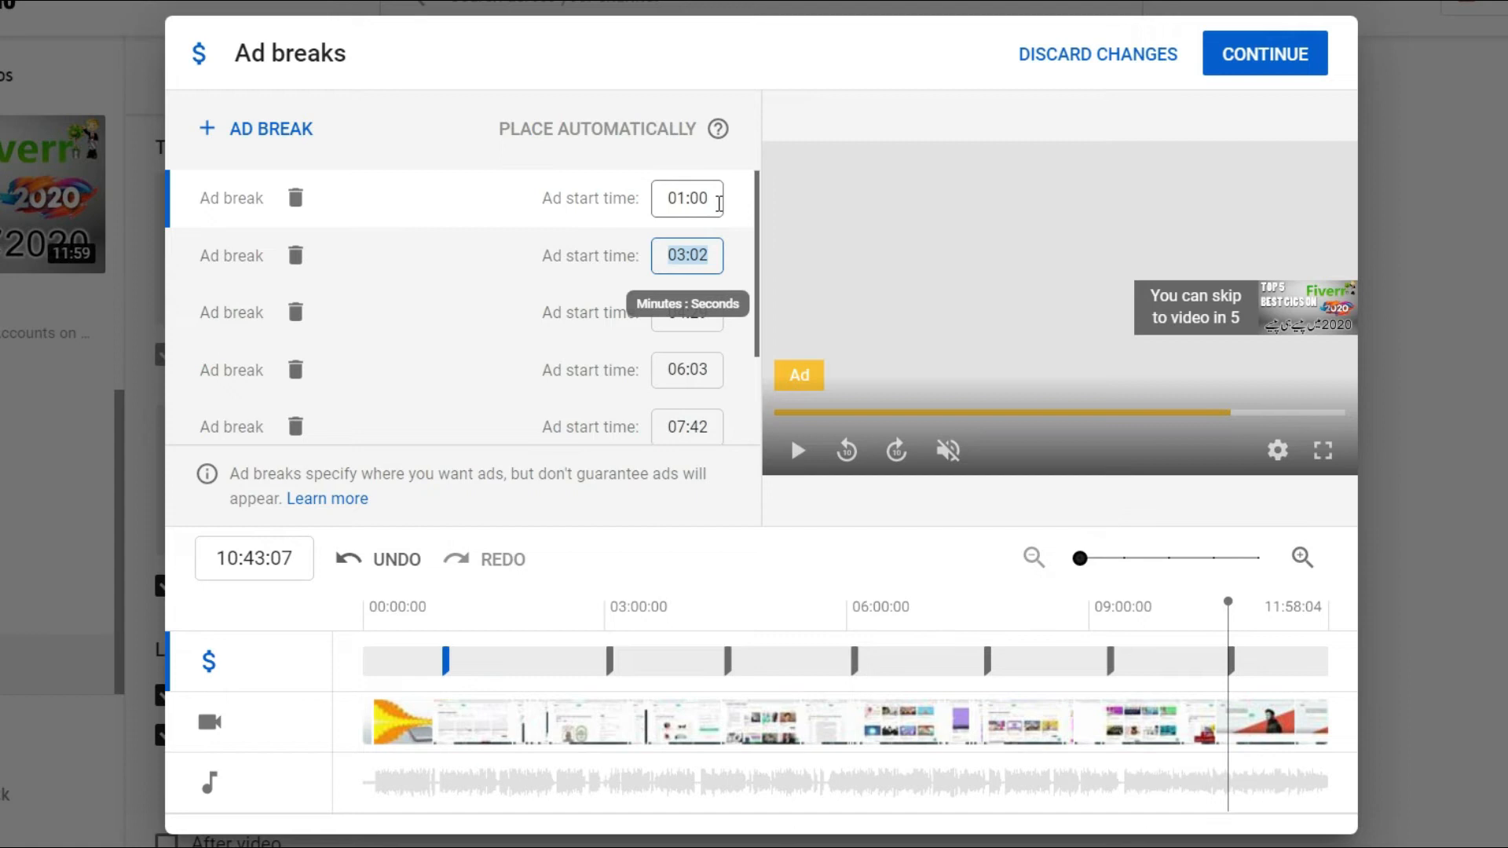
{"action": "type", "text": "03:00"}
Set the start times of the third and fourth ad breaks to 06:00 and 09:00
{"action": "key", "text": "Tab"}
{"action": "key", "text": "Tab"}
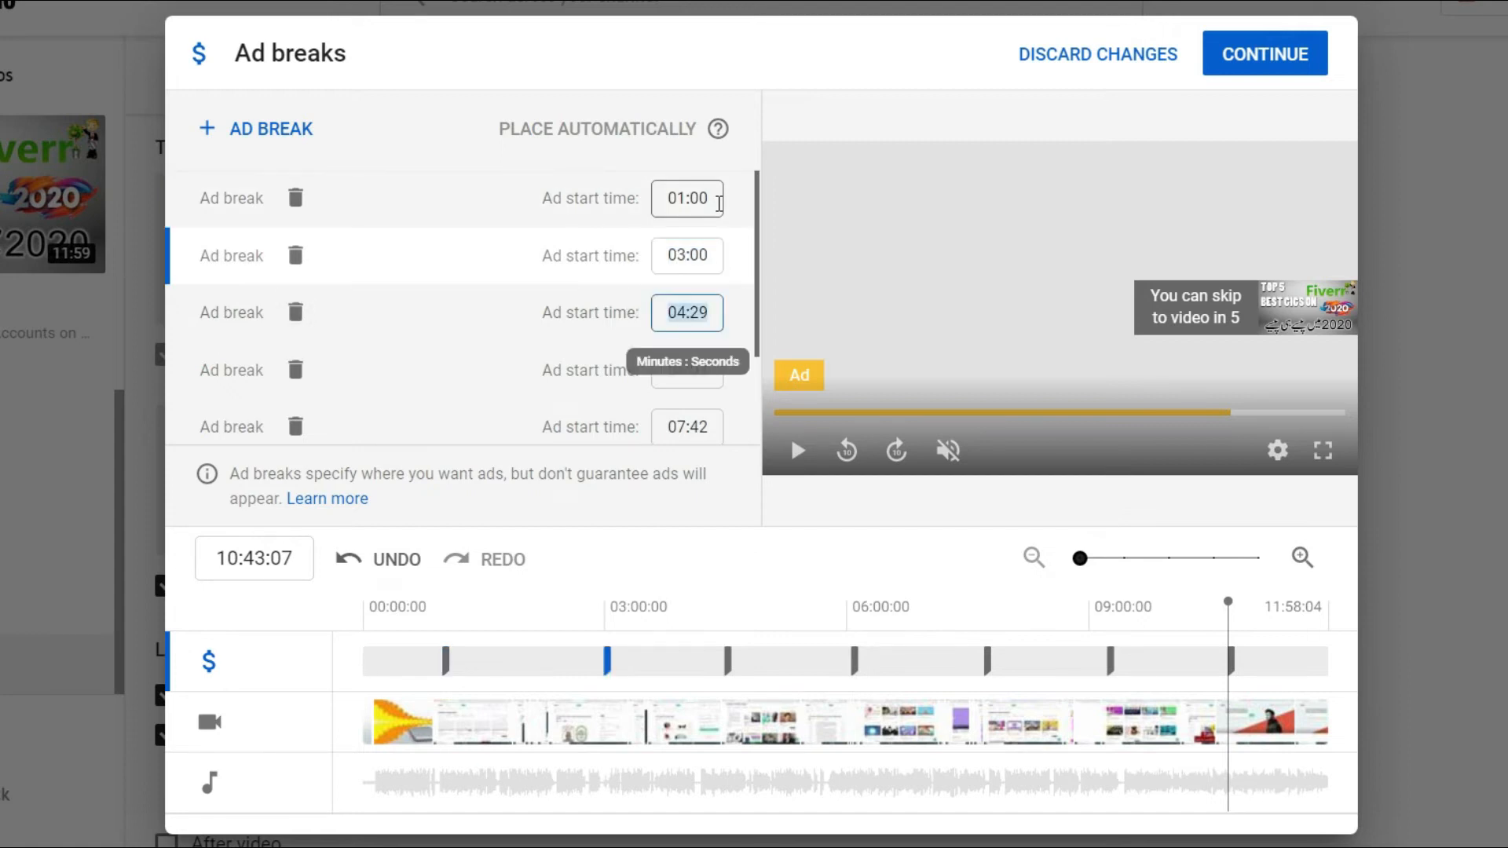
{"action": "type", "text": "06:00"}
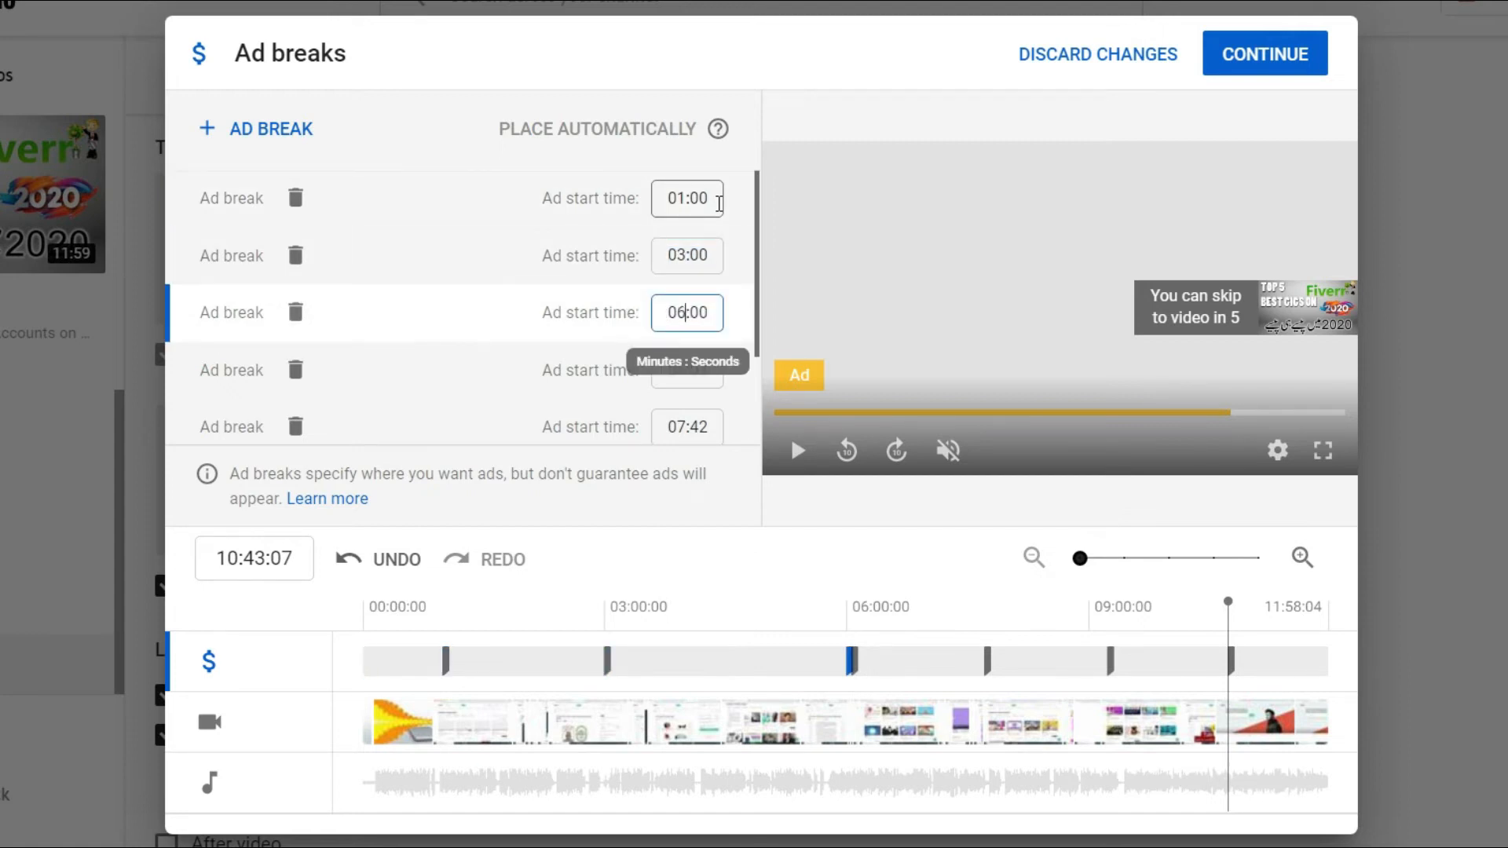
{"action": "key", "text": "Tab"}
{"action": "key", "text": "Tab"}
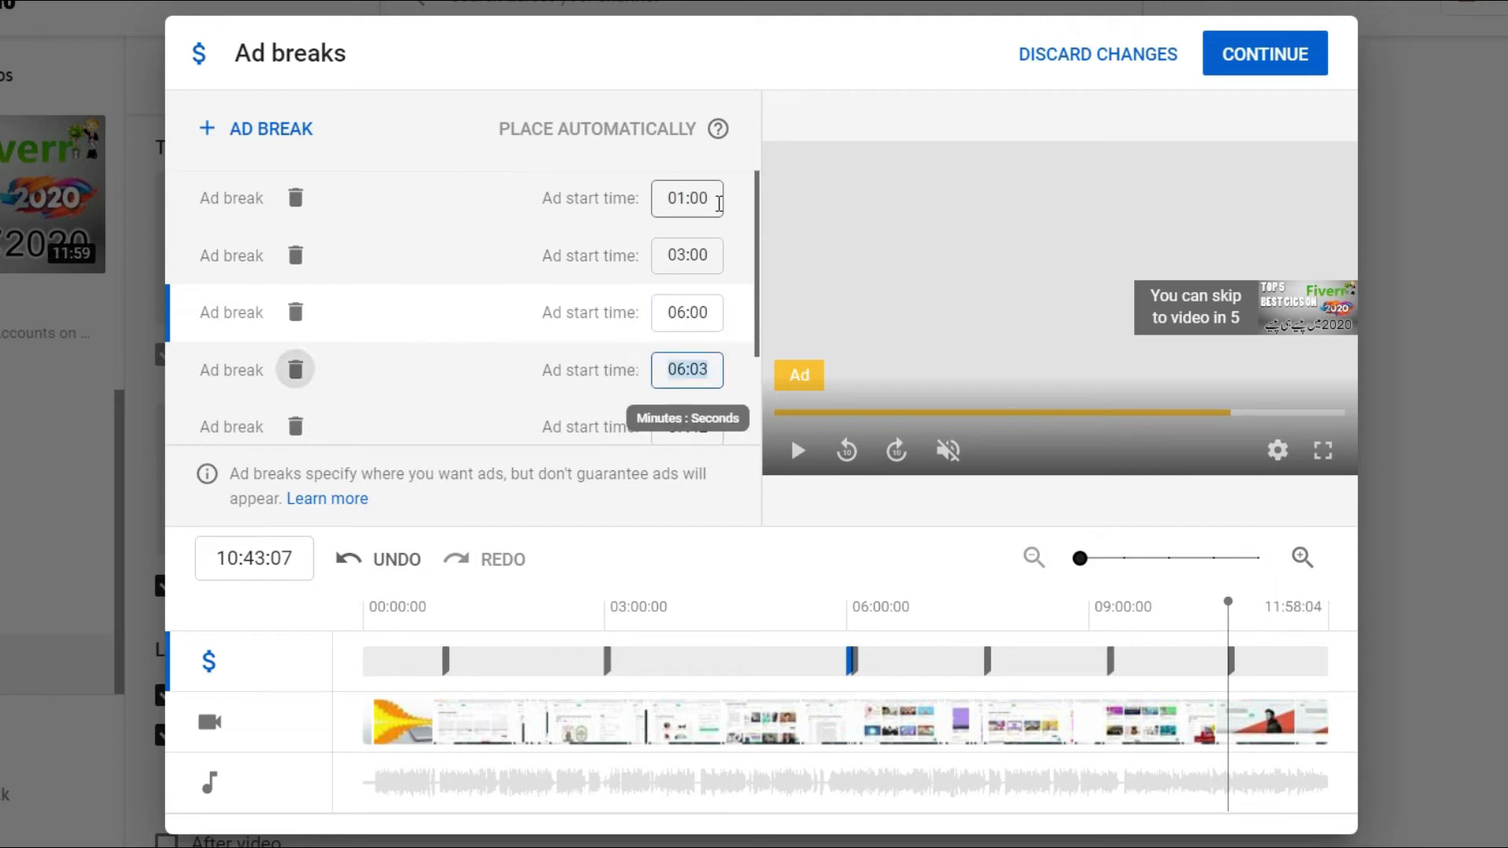
{"action": "type", "text": "09:00:0"}
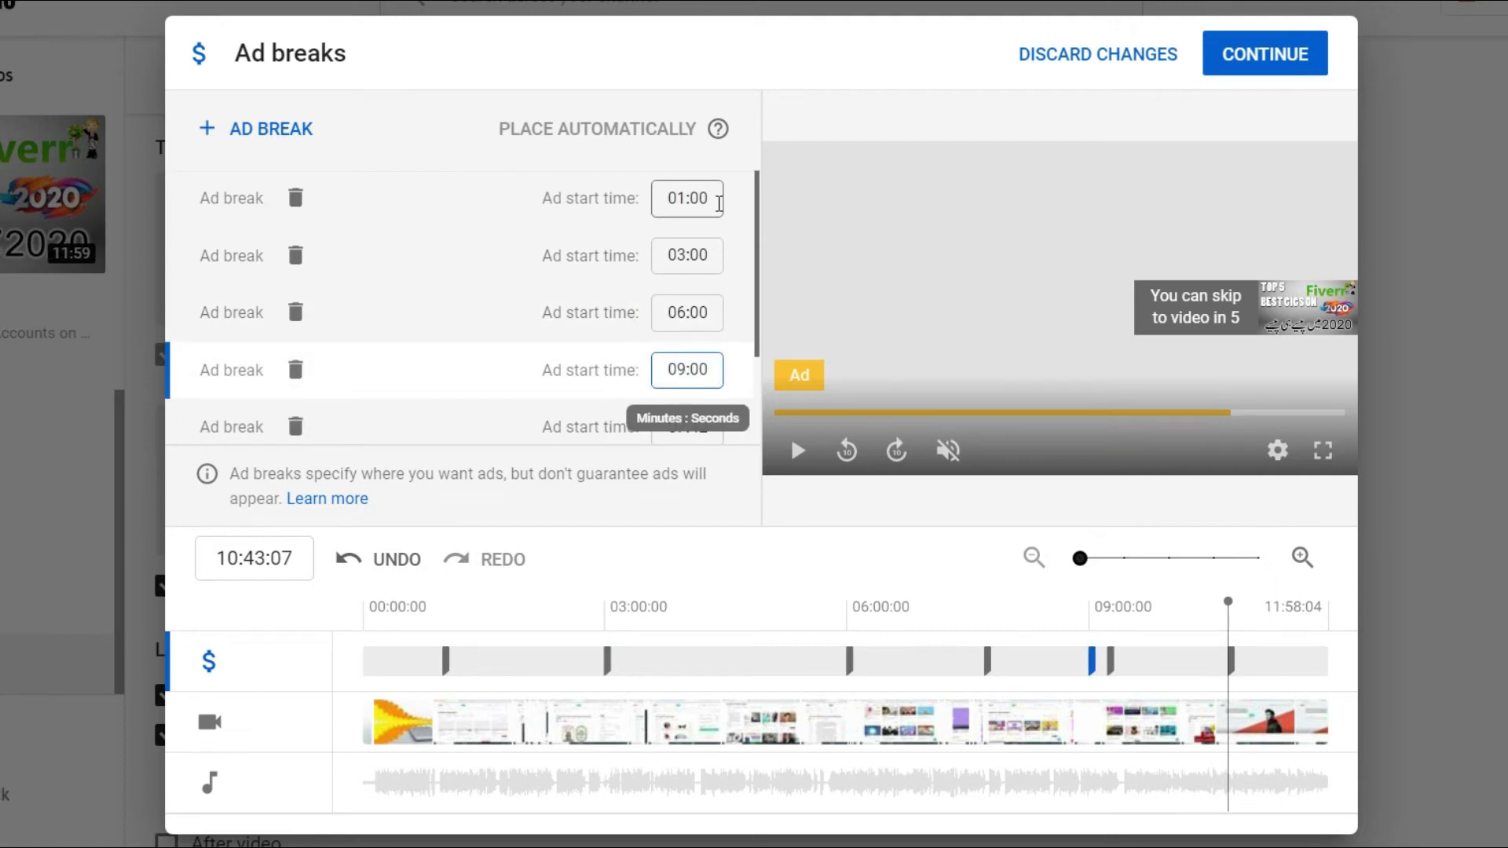
Set the start time of the 07:42 ad break to 09:00
{"action": "key", "text": "Tab"}
{"action": "key", "text": "Tab"}
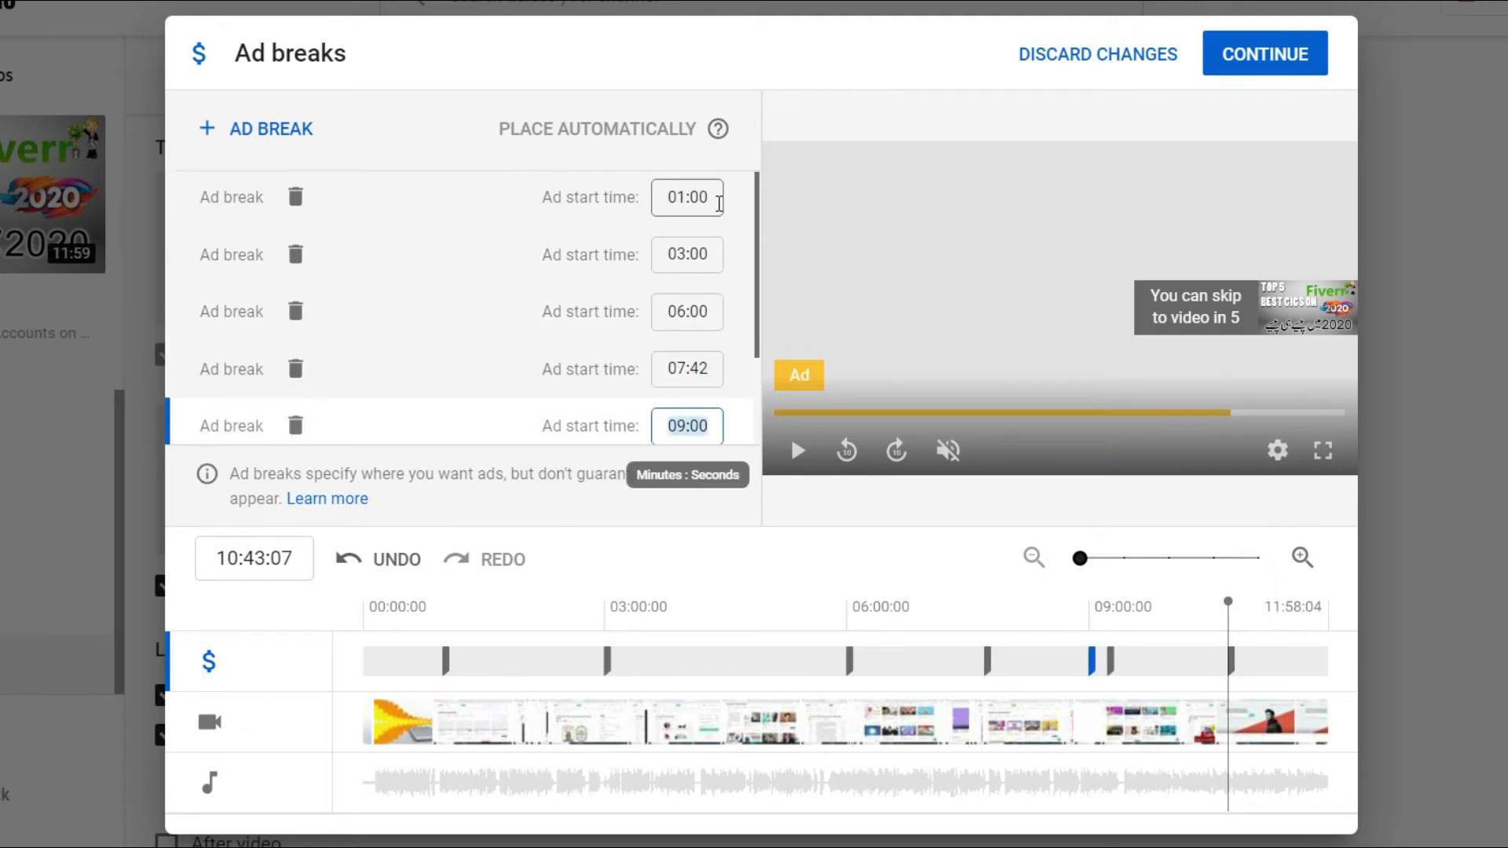
{"action": "left_click", "coordinate": [672, 375]}
{"action": "type", "text": "9:00"}
Try to set the start time of the fifth ad break to 12:00
{"action": "key", "text": "Tab"}
{"action": "key", "text": "Tab"}
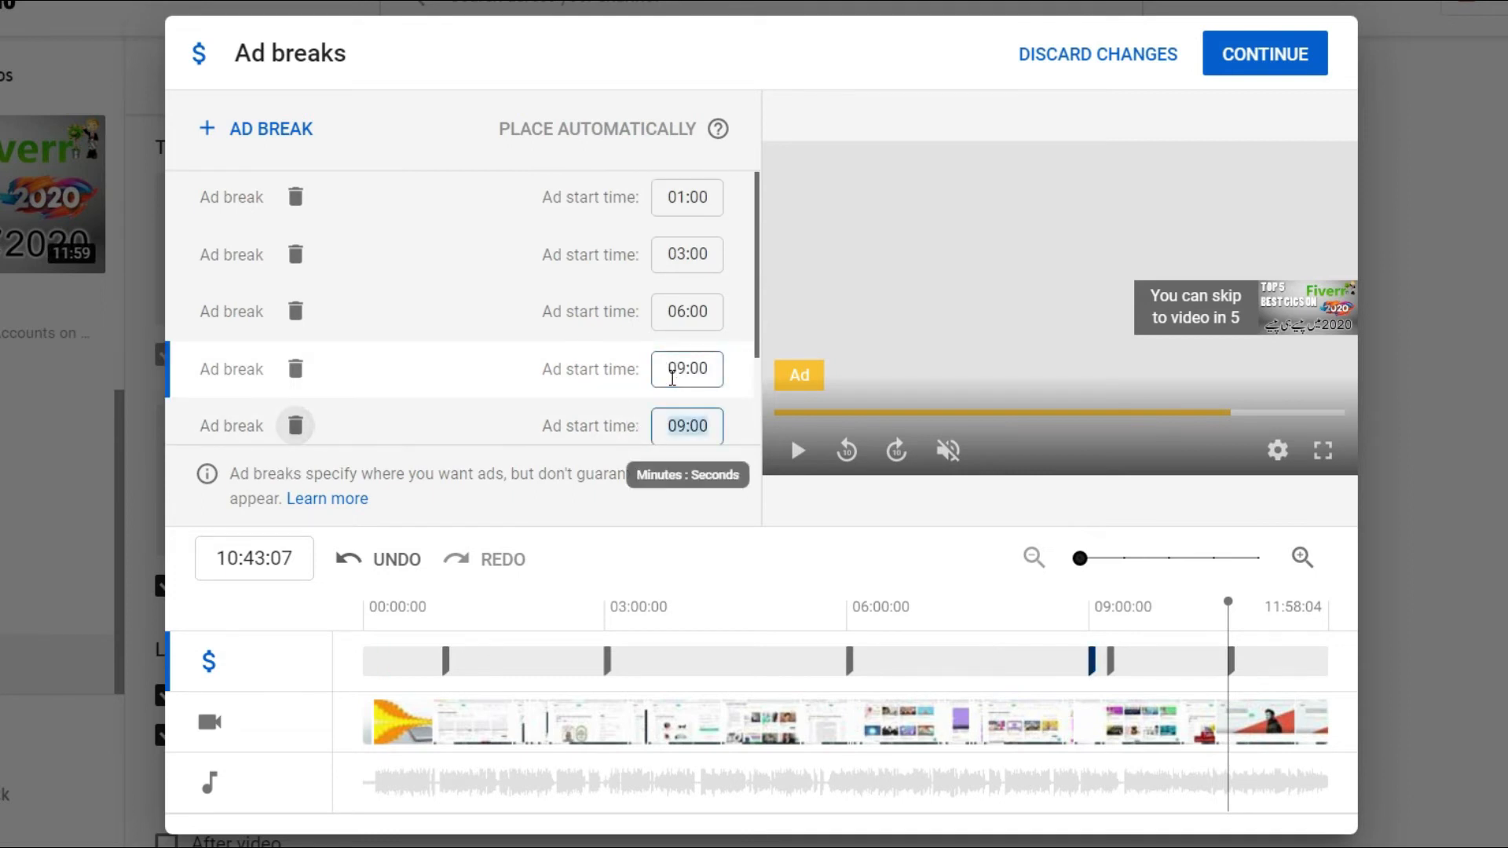
{"action": "type", "text": "12"}
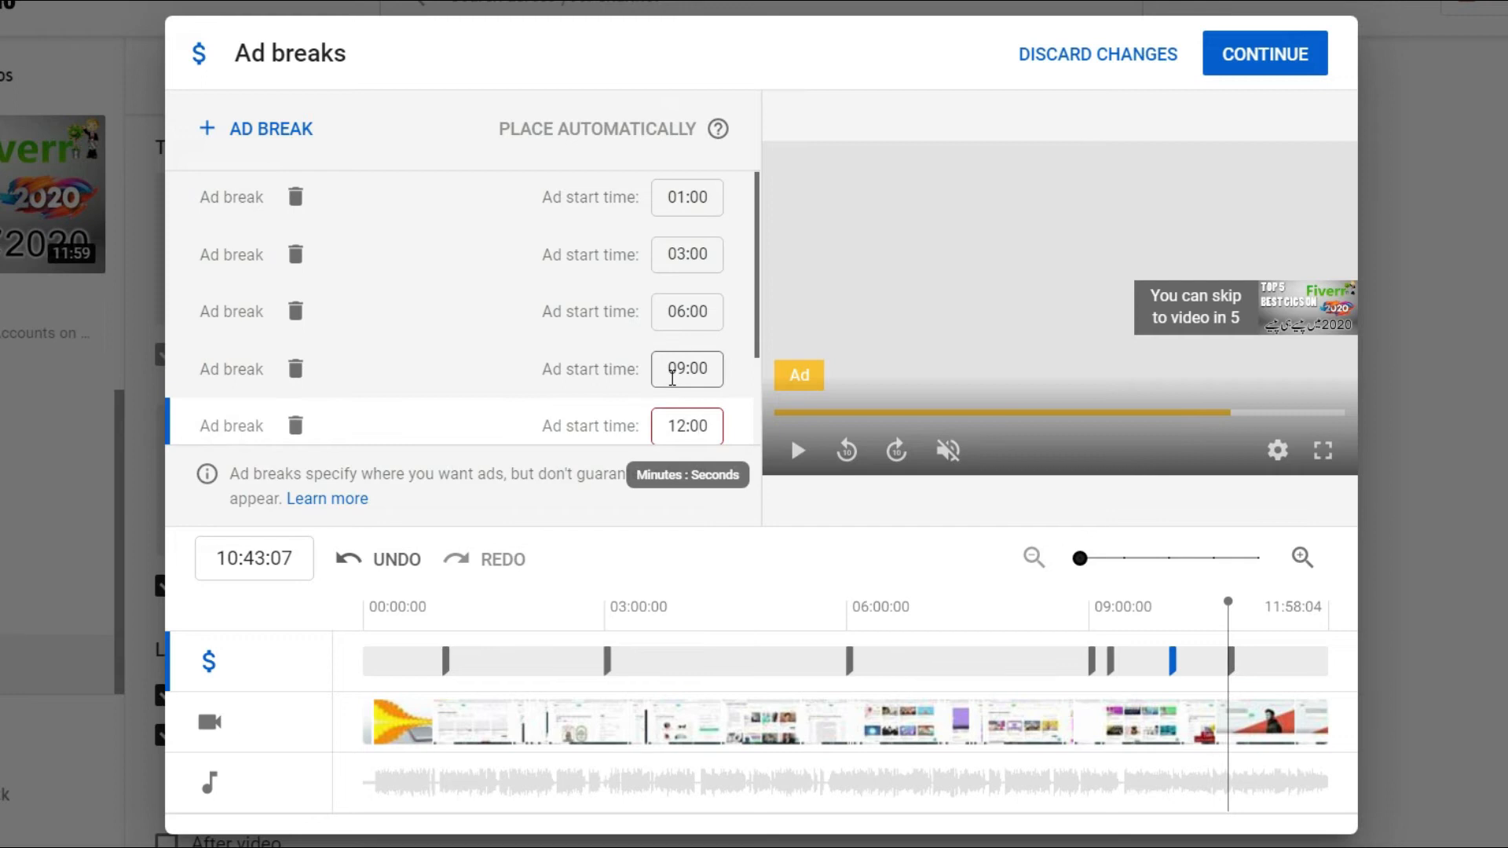
{"action": "left_click", "coordinate": [672, 385]}
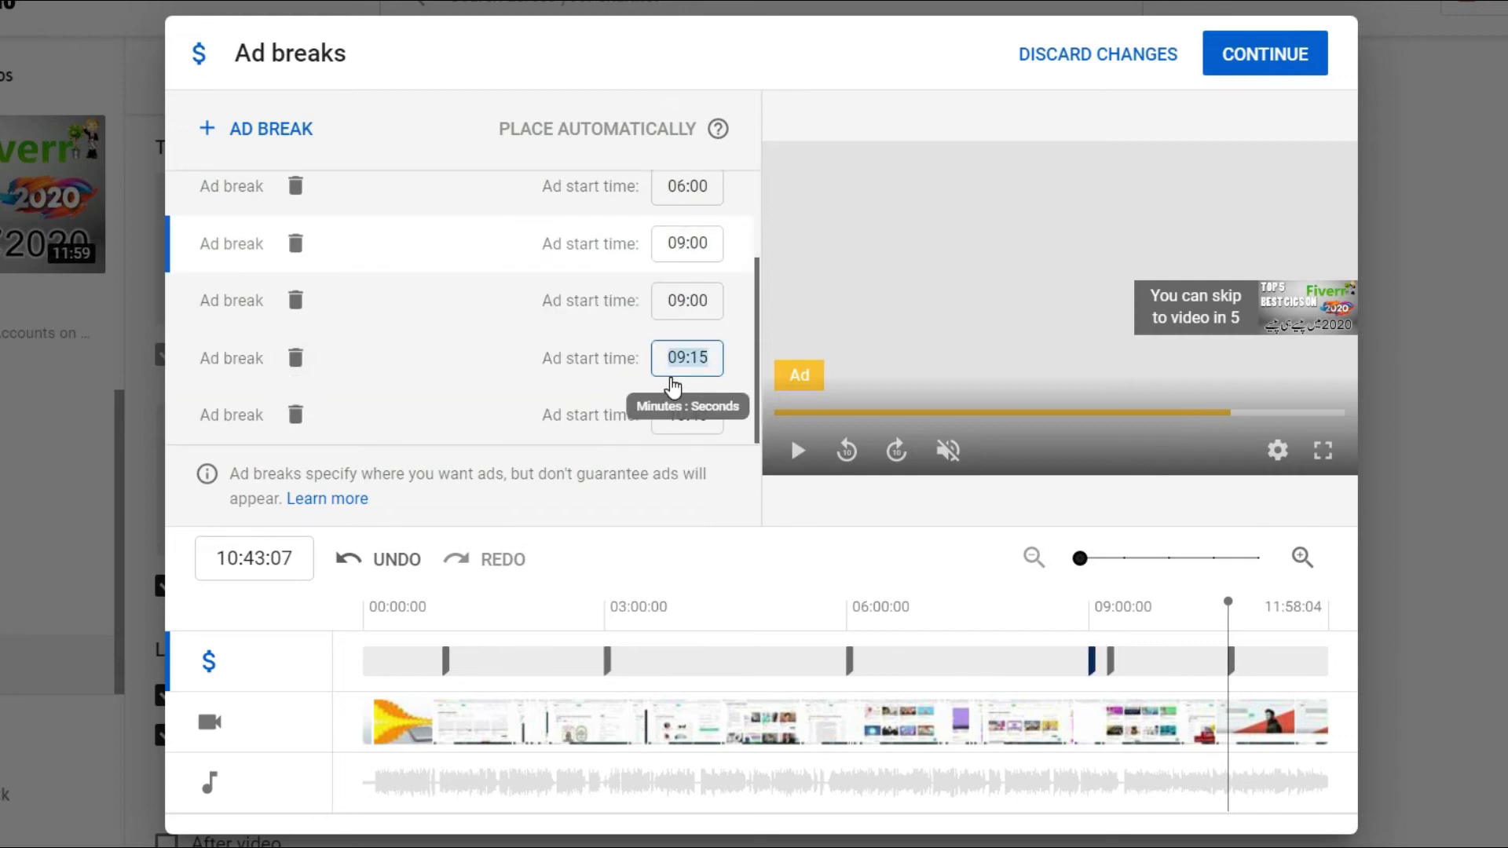
Try again to move the second of the two 09:00 ad breaks to 12:00
{"action": "left_click", "coordinate": [678, 313]}
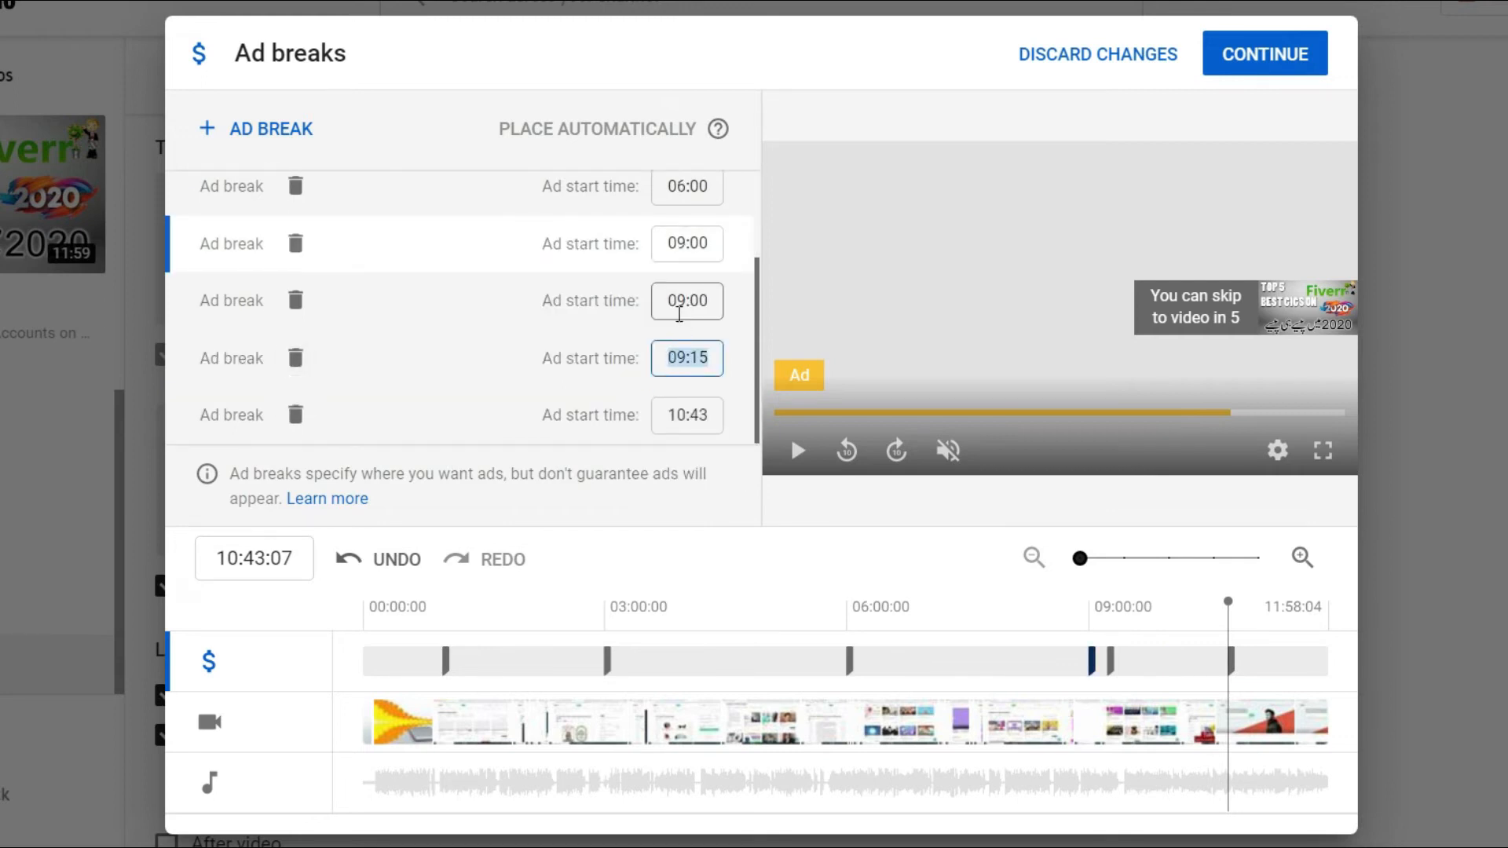
{"action": "key", "text": "BackSpace"}
{"action": "key", "text": "BackSpace"}
{"action": "key", "text": "BackSpace"}
{"action": "type", "text": "12"}
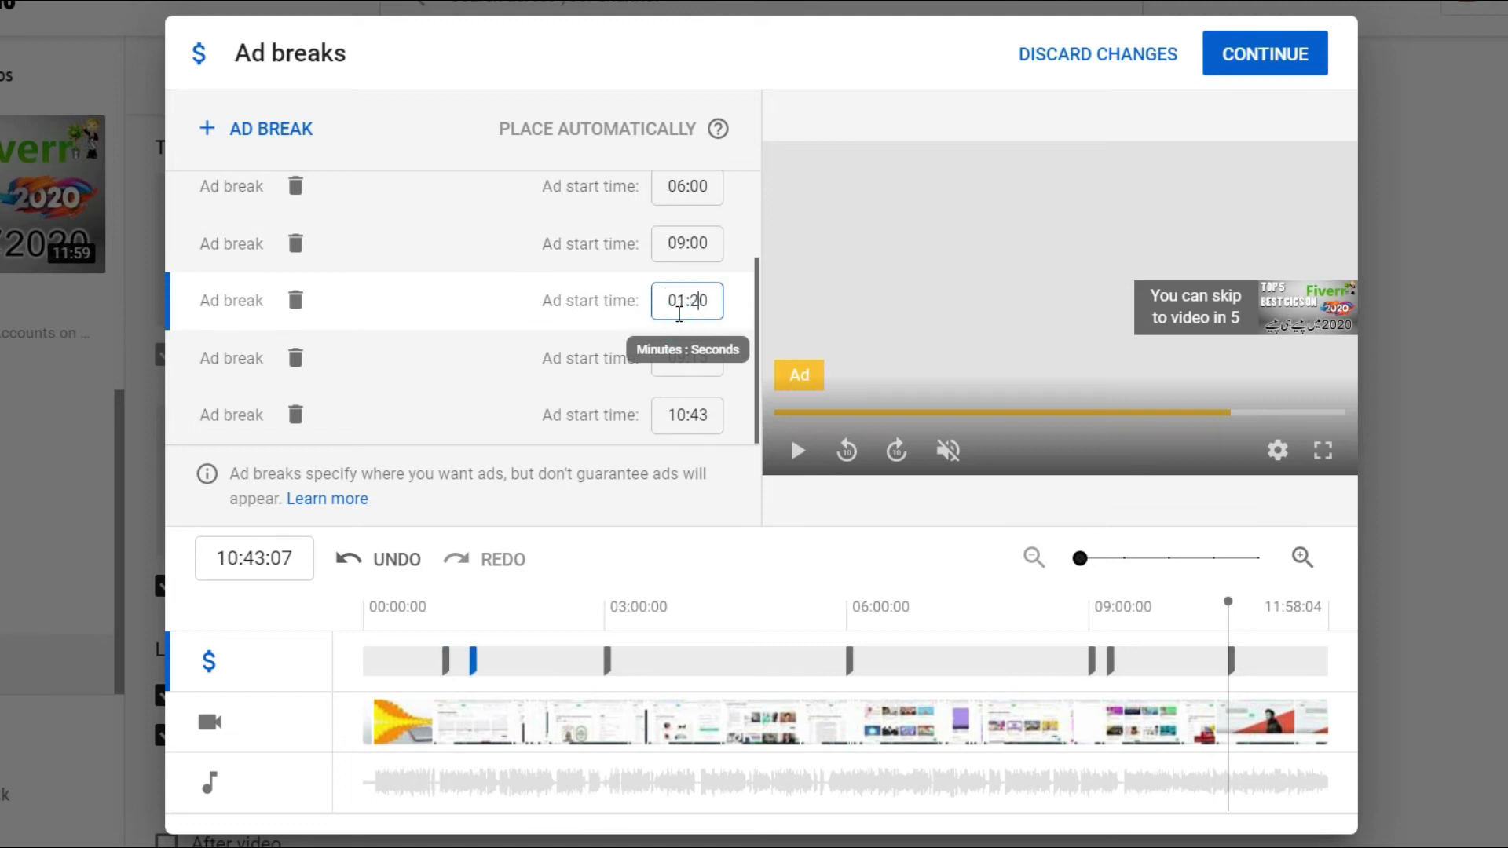
{"action": "left_click", "coordinate": [673, 300]}
{"action": "type", "text": "12:"}
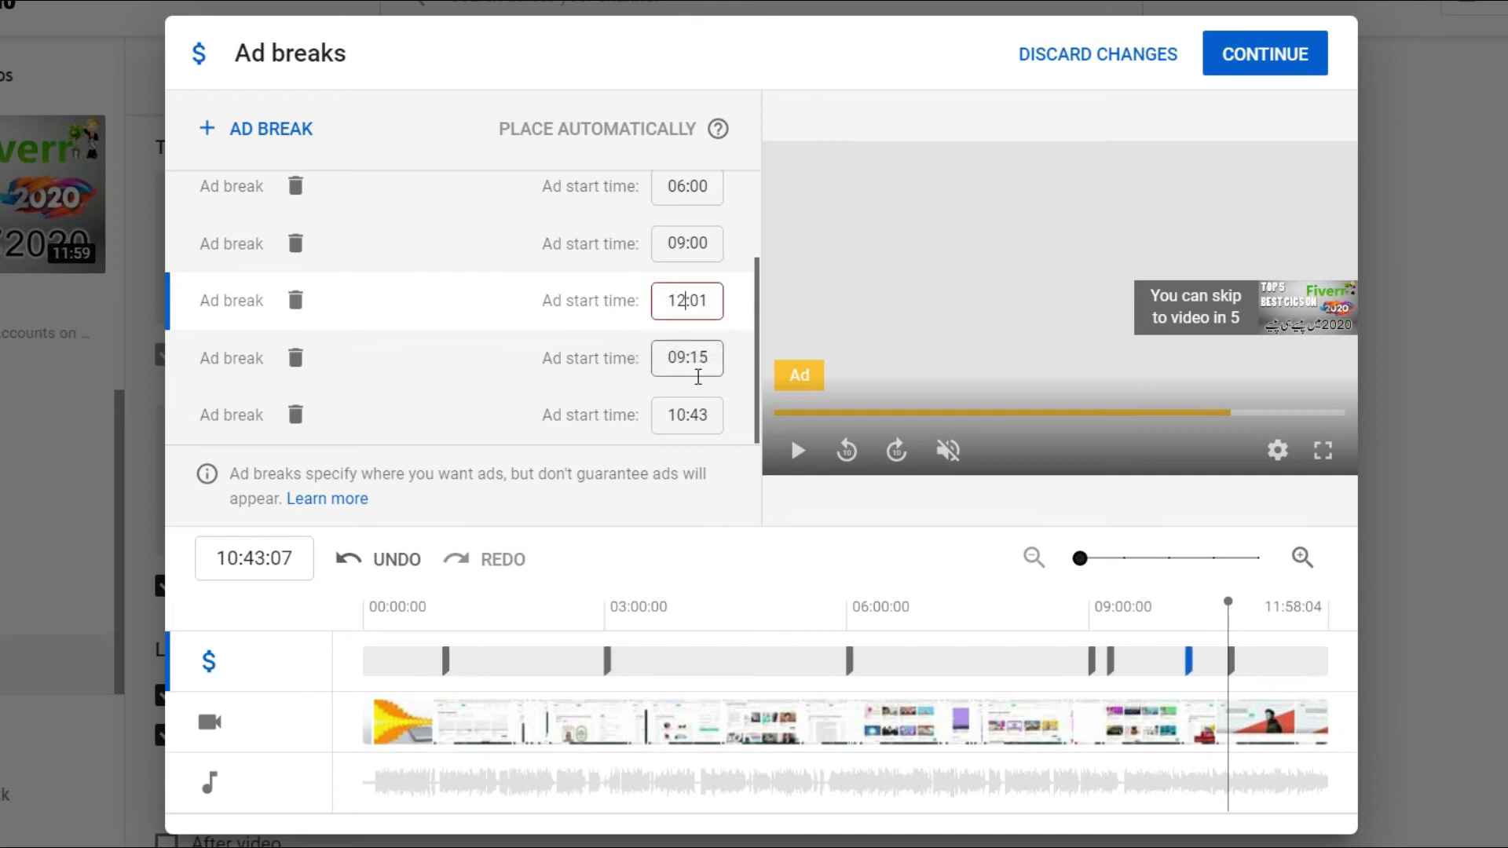
{"action": "type", "text": "0"}
{"action": "left_click", "coordinate": [697, 377]}
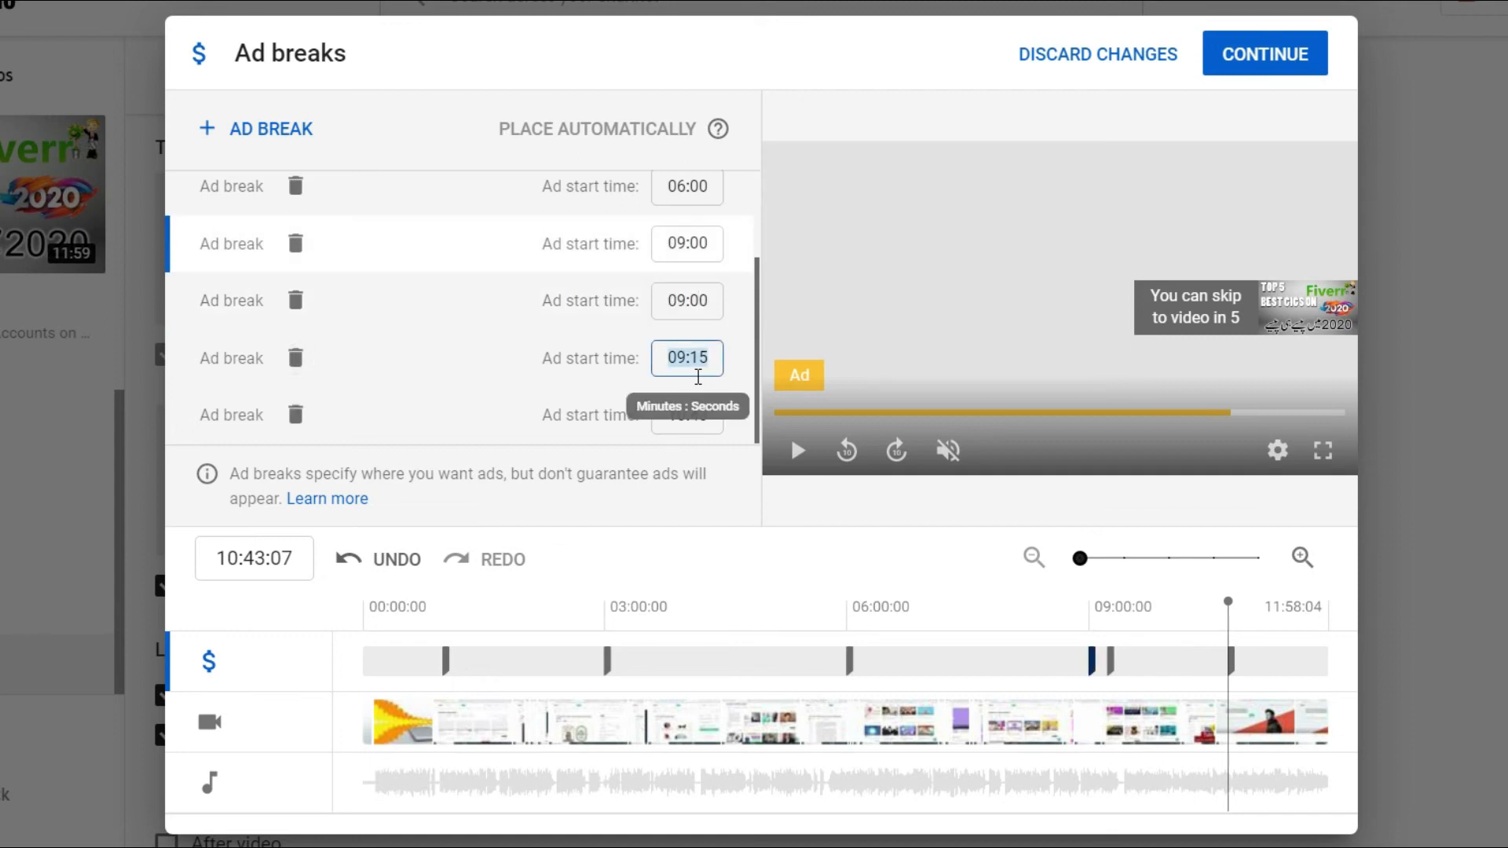
Set the start time of the second 09:00 ad break to 11:00
{"action": "left_click", "coordinate": [688, 309]}
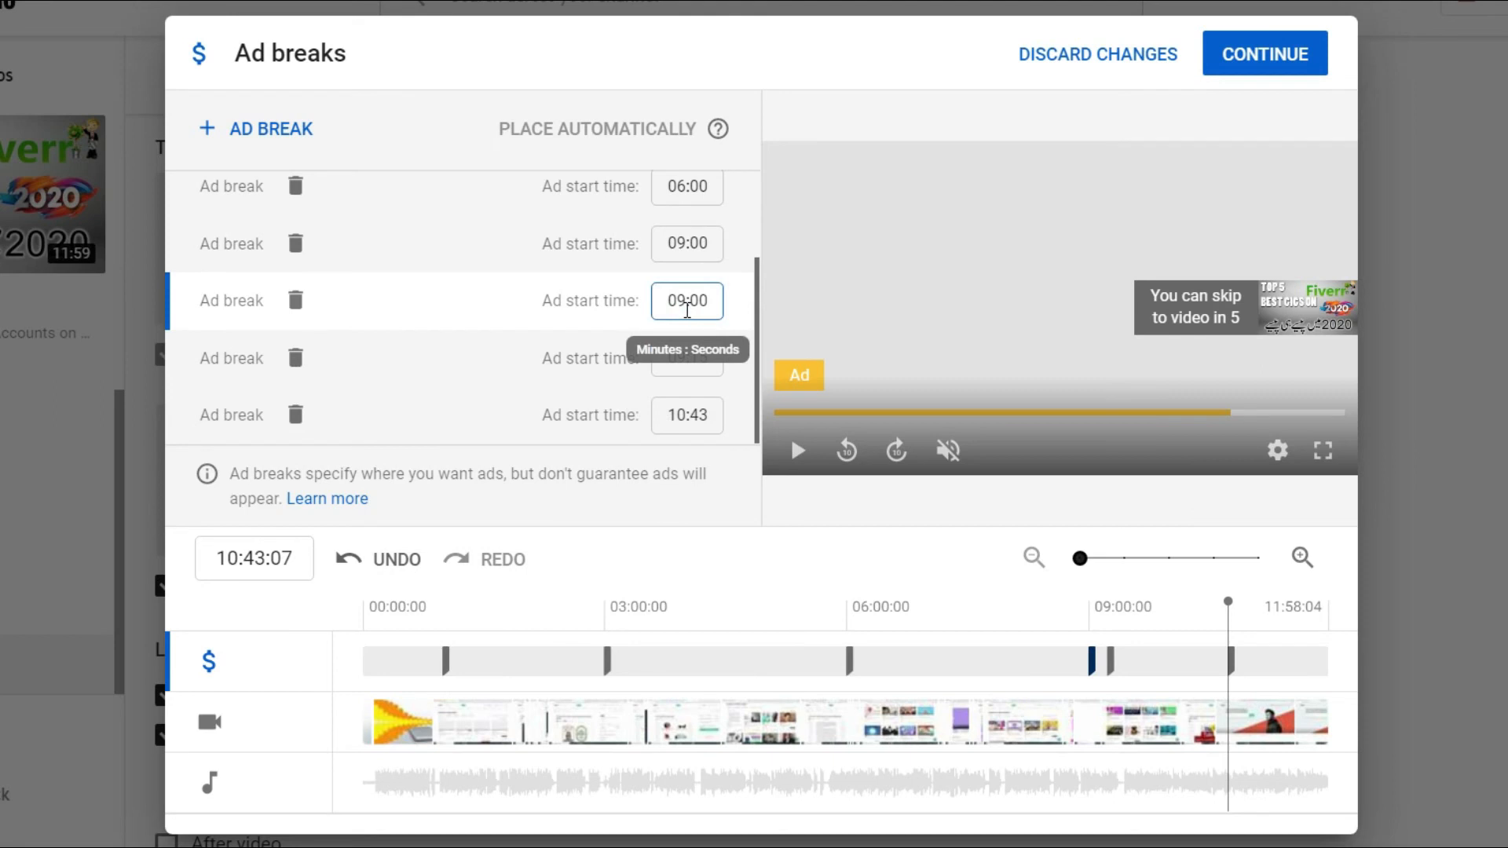
{"action": "key", "text": "BackSpace"}
{"action": "key", "text": "BackSpace"}
{"action": "type", "text": "11"}
{"action": "key", "text": "Tab"}
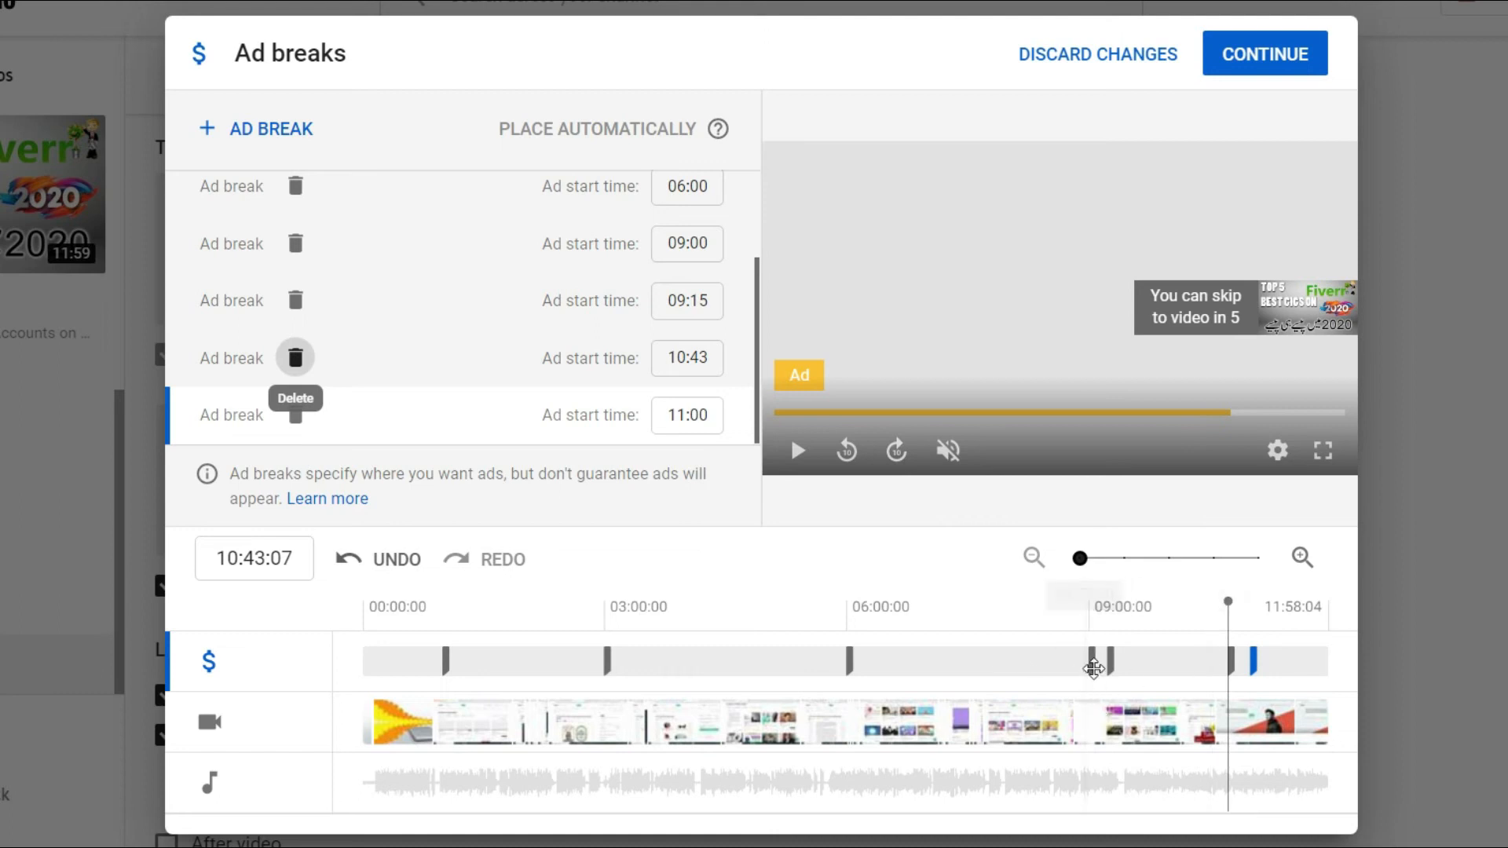
Move the 06:00 ad break to about 04:45 and the 09:00 ad break to about 06:32 on the timeline
{"action": "left_click_drag", "start_coordinate": [1091, 661], "coordinate": [995, 654]}
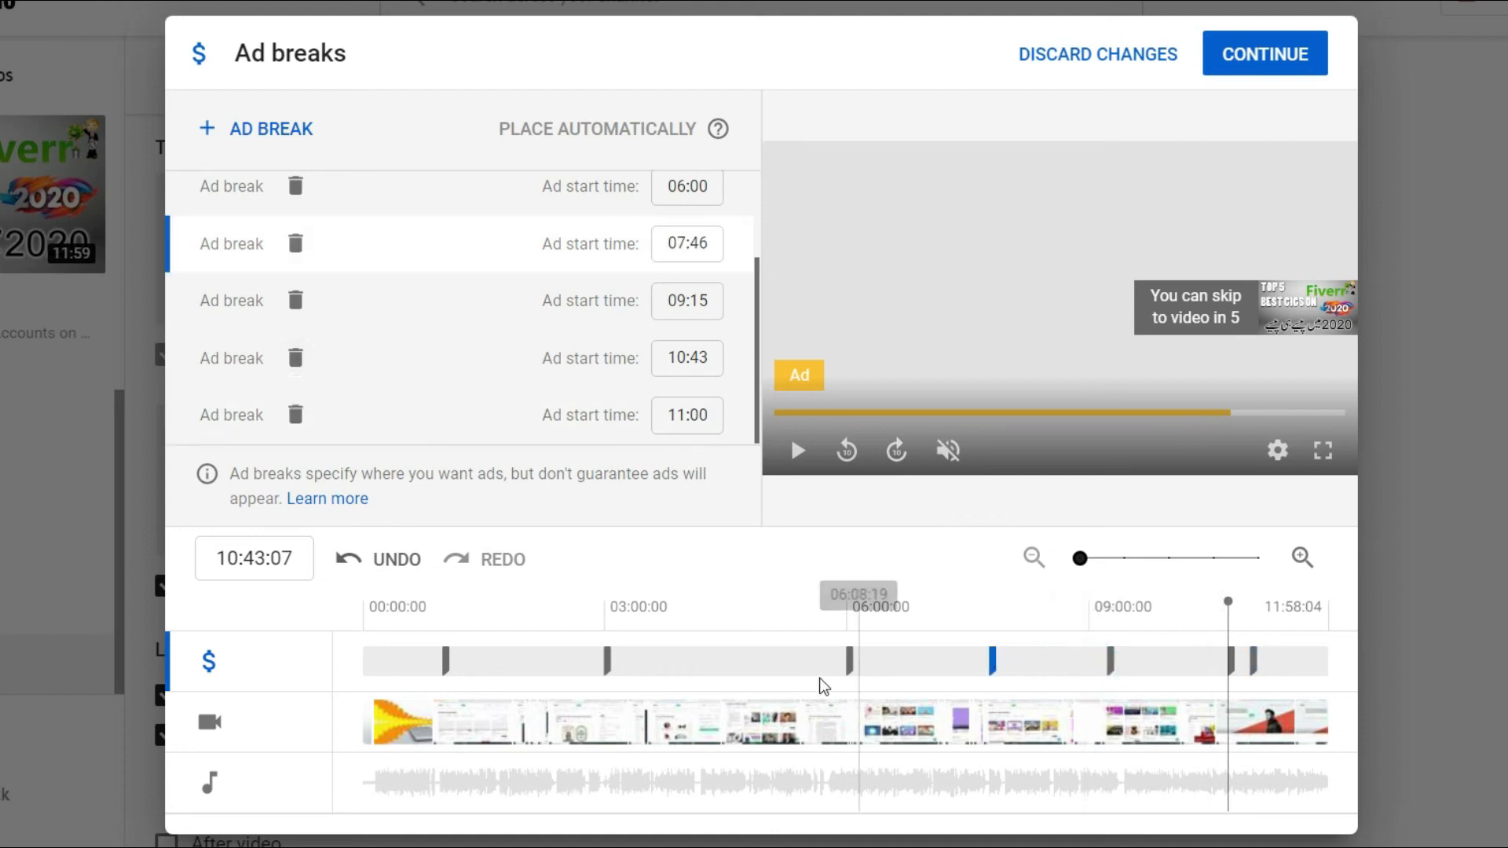
{"action": "left_click_drag", "start_coordinate": [849, 660], "coordinate": [748, 653]}
{"action": "left_click_drag", "start_coordinate": [994, 662], "coordinate": [892, 657]}
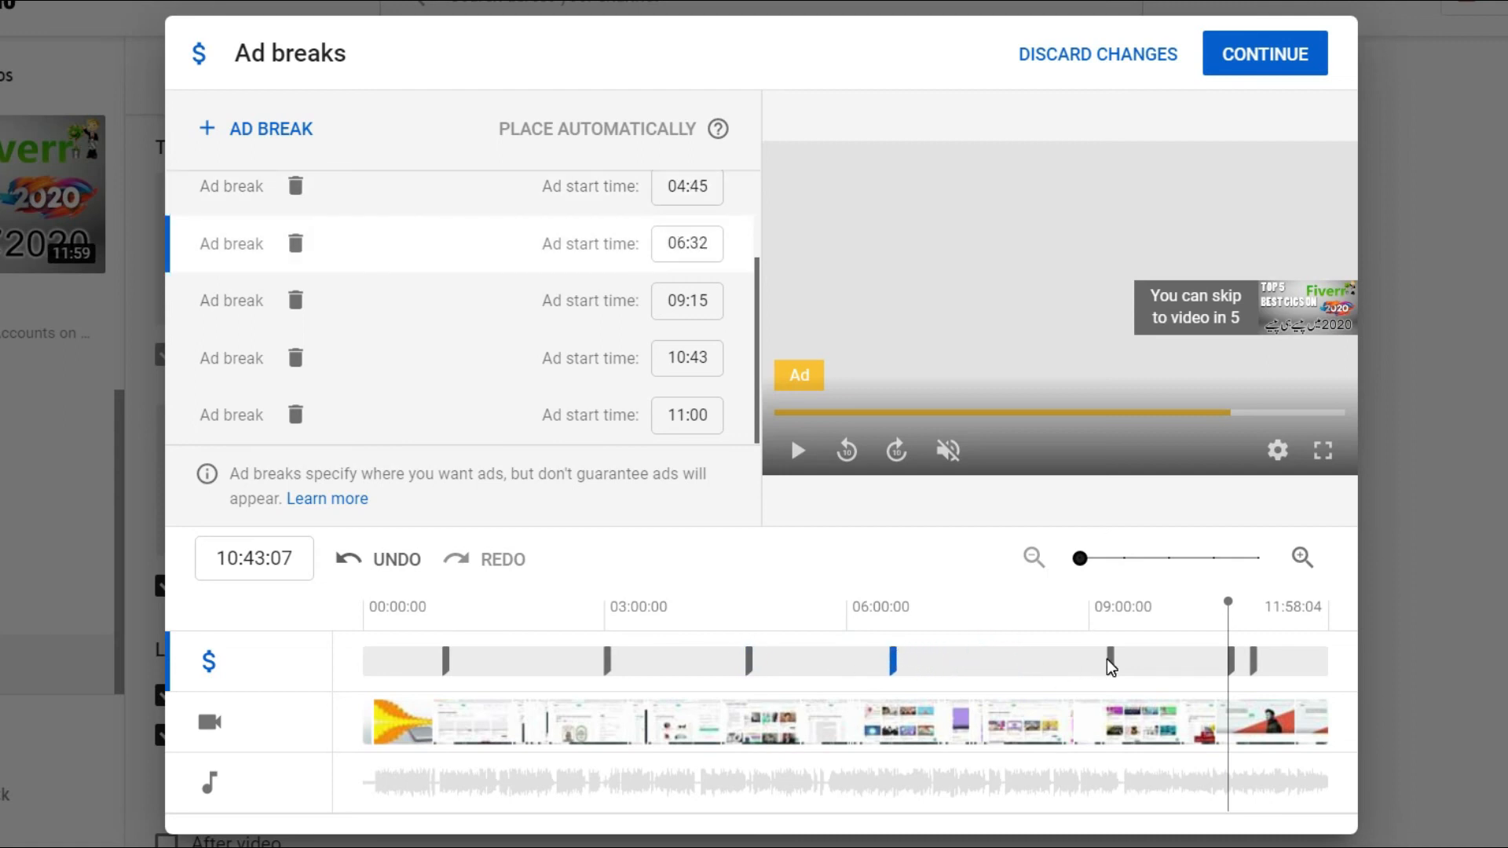
Move the 09:15 ad break to about 08:27 and the 10:43 ad break to about 09:50 on the timeline
{"action": "left_click_drag", "start_coordinate": [1110, 660], "coordinate": [1043, 662]}
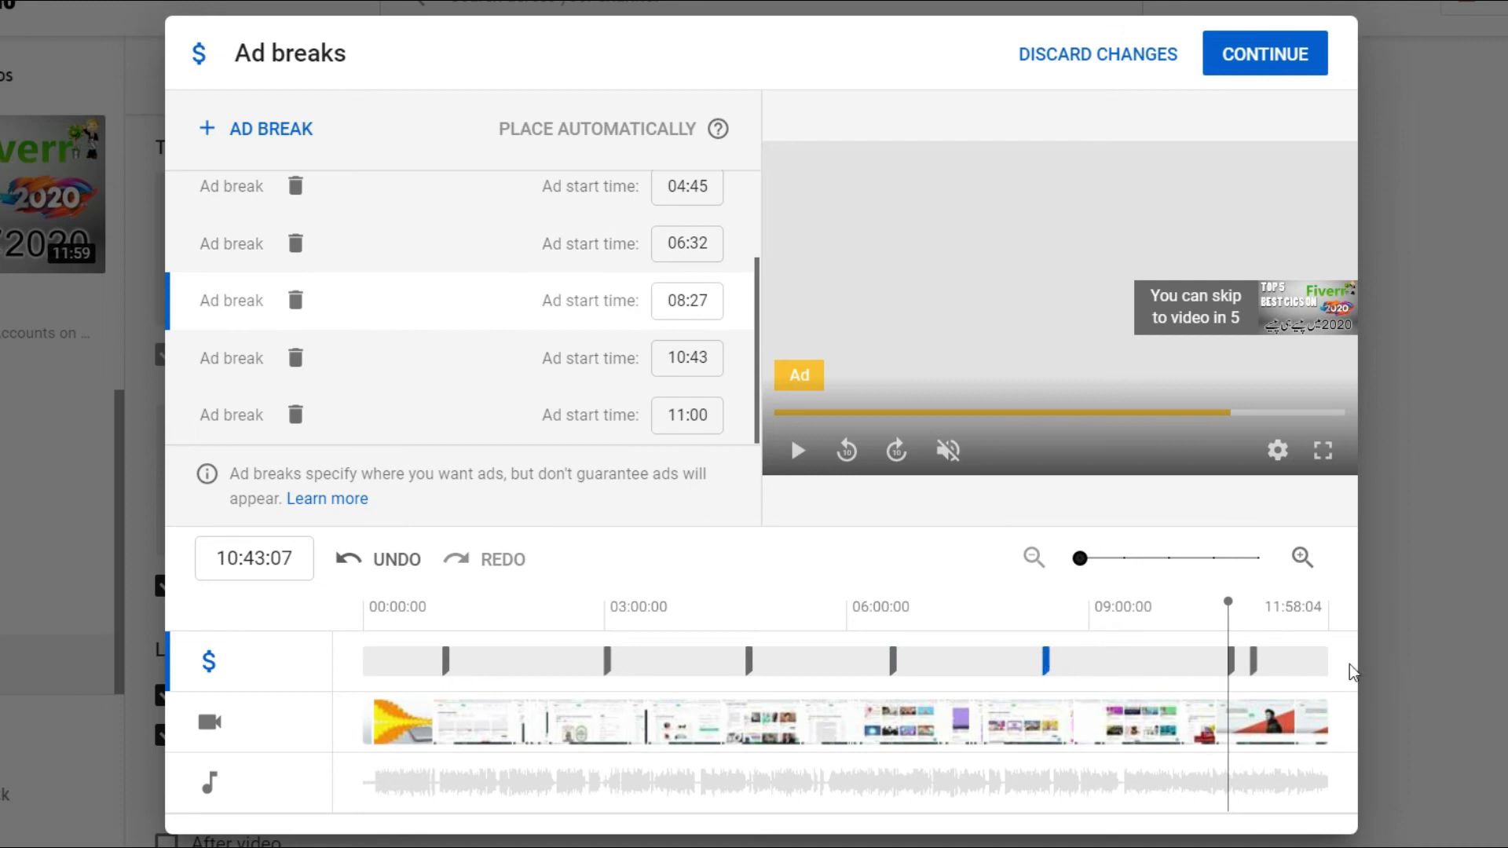
{"action": "left_click", "coordinate": [1210, 660]}
{"action": "left_click", "coordinate": [1168, 659]}
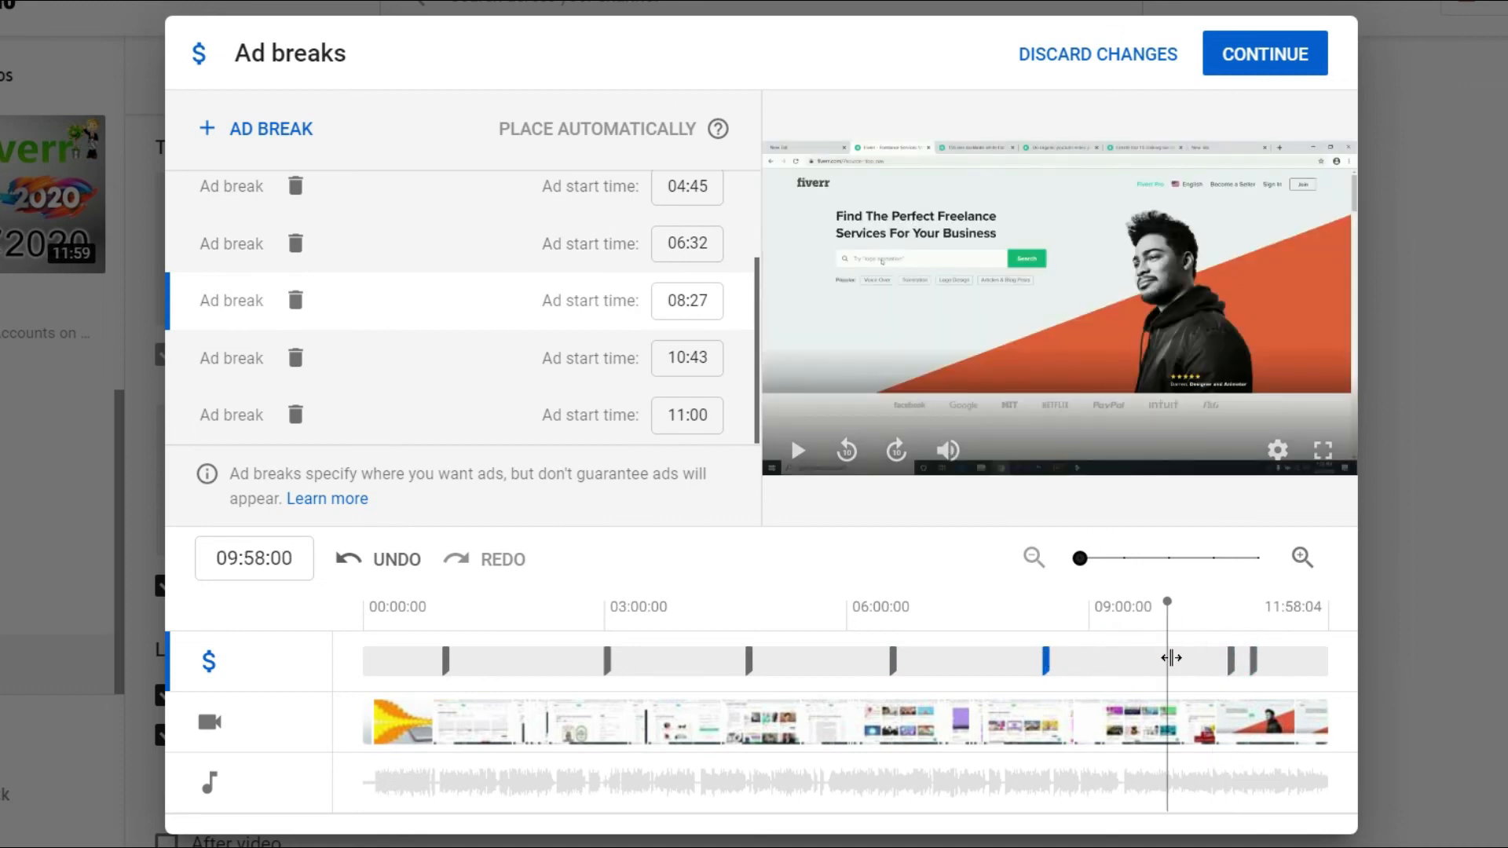
{"action": "left_click_drag", "start_coordinate": [1231, 662], "coordinate": [1160, 662]}
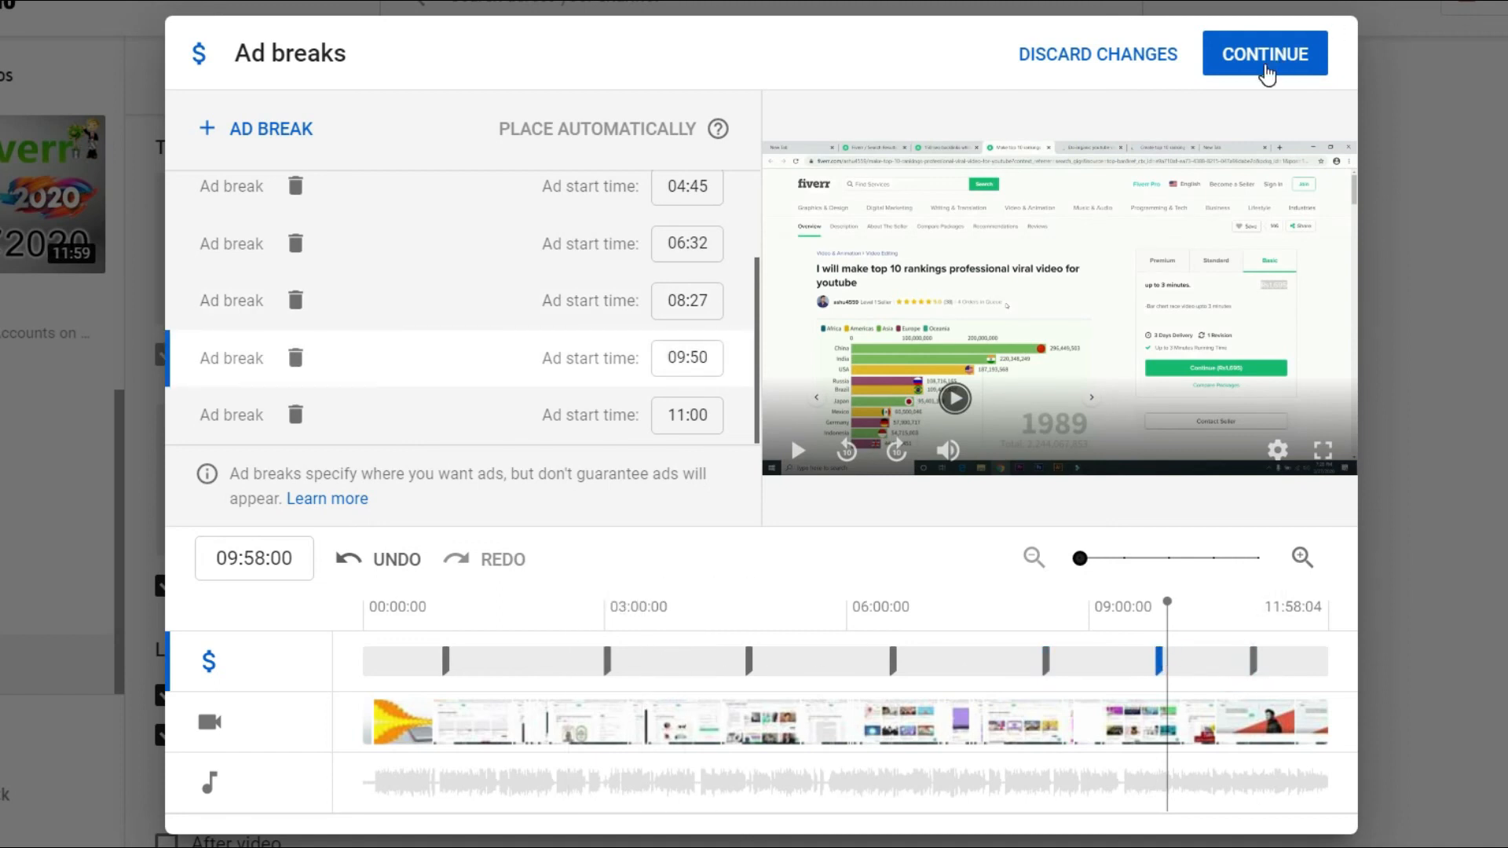
Accept the manually placed ad breaks and save the video's monetization settings
{"action": "left_click", "coordinate": [1263, 63]}
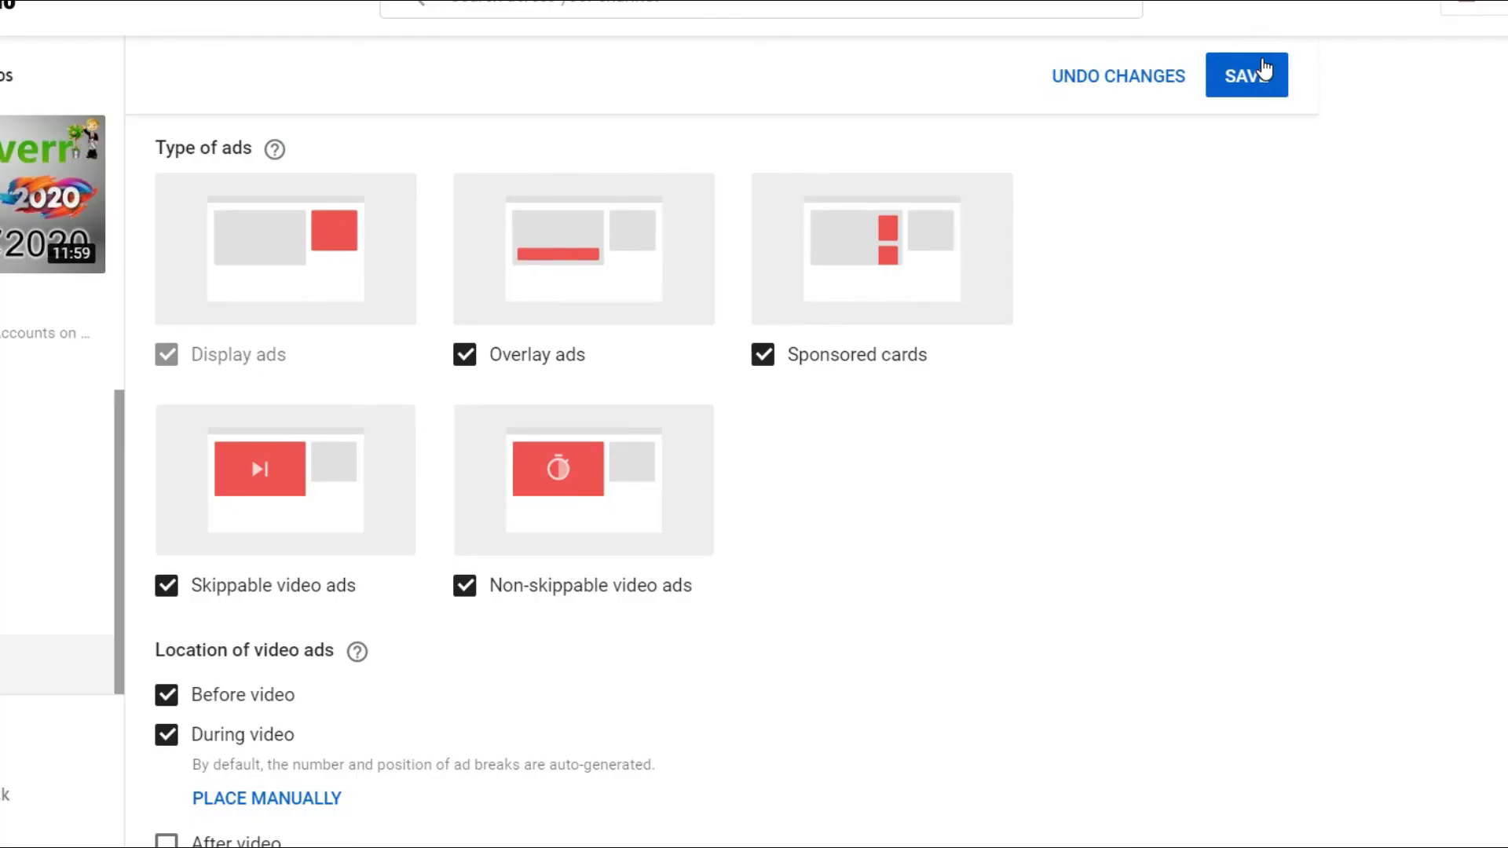
{"action": "left_click", "coordinate": [1237, 85]}
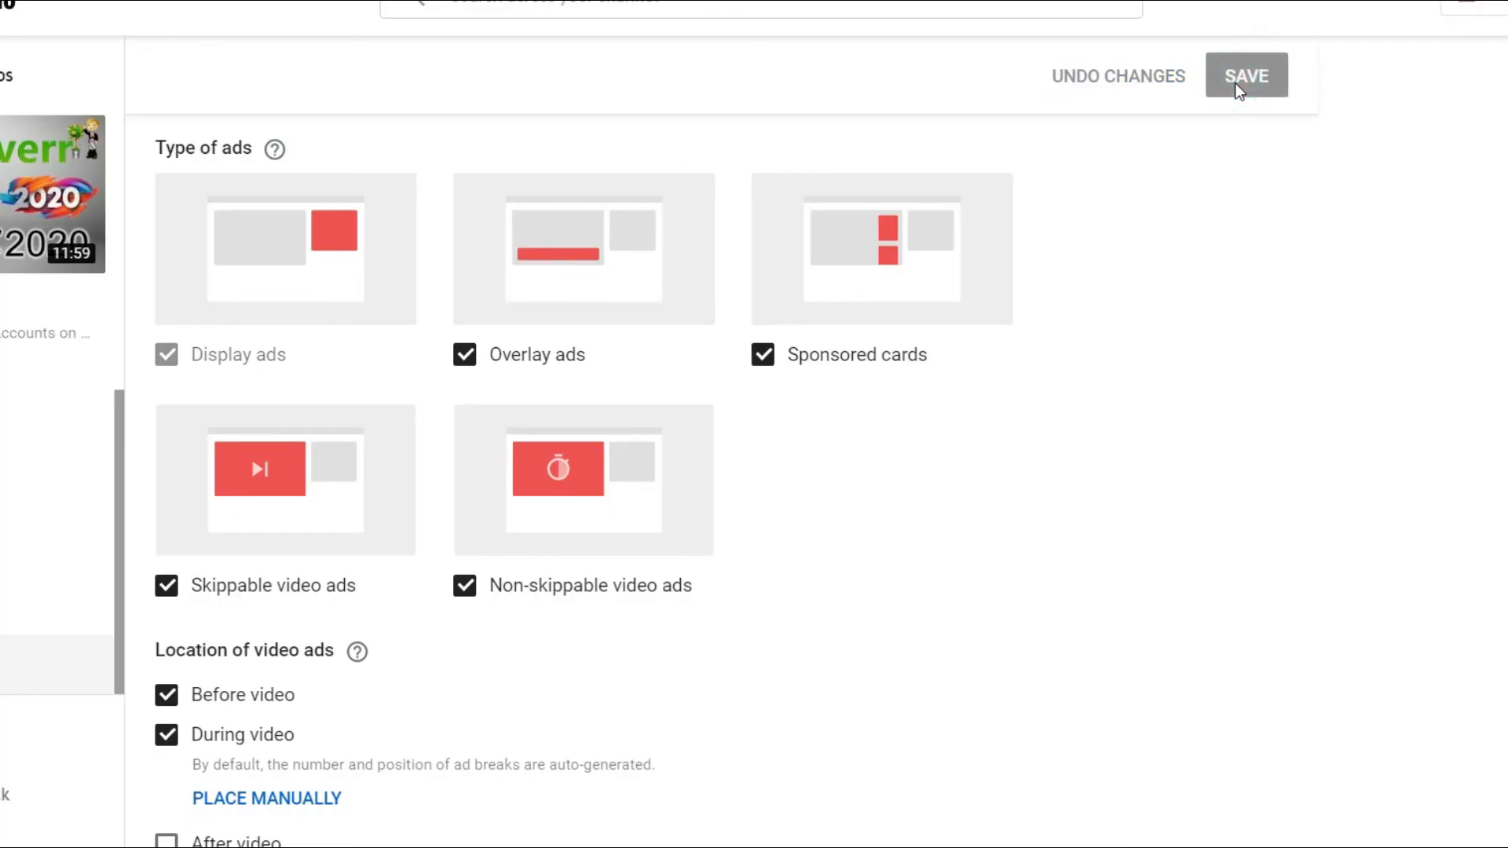